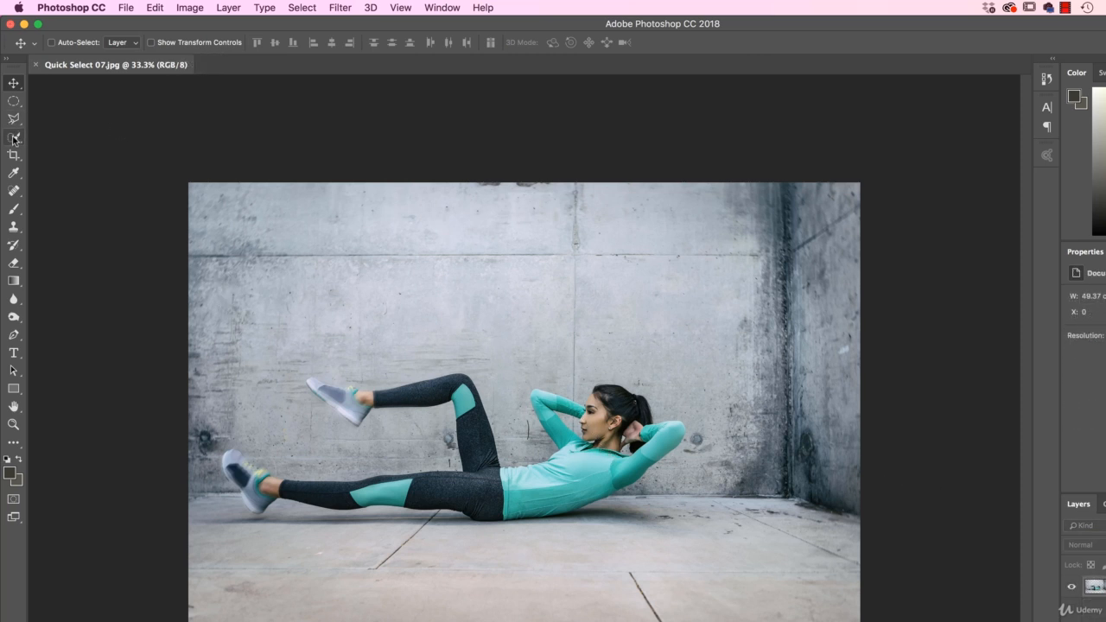
Select the woman's legs, shoes and upper body with the Quick Selection tool at a brush size of 50.
click(13, 137)
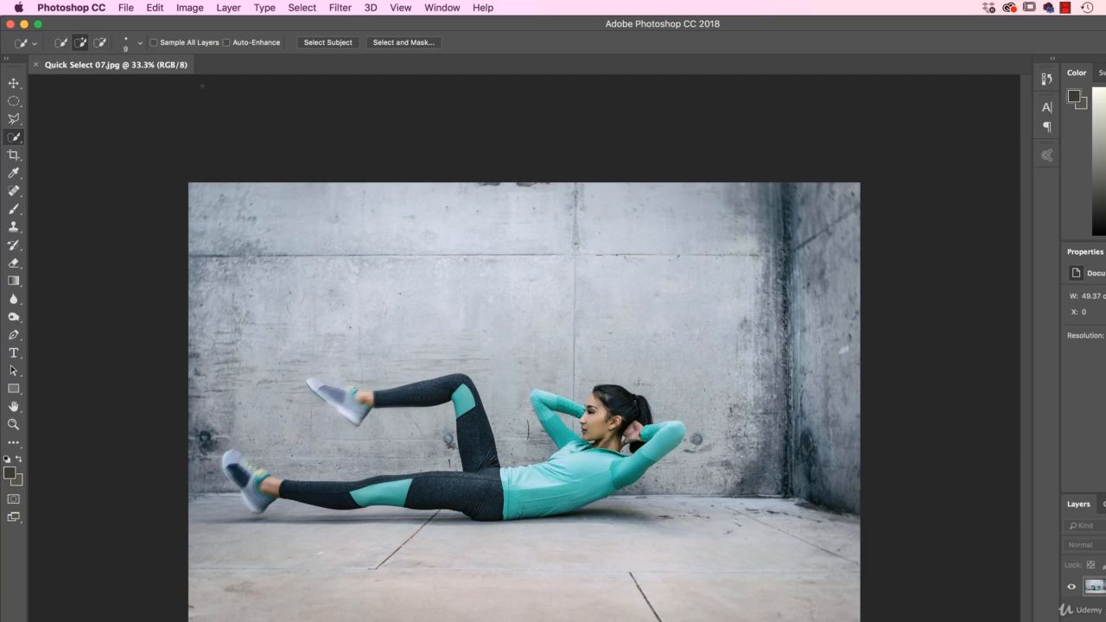
key(bracketright)
key(bracketright)
key(bracketright)
key(bracketright)
key(bracketright)
drag(354, 401, 460, 388)
drag(370, 486, 279, 490)
drag(515, 494, 553, 492)
Refine the selection along the top edge of the raised shoe.
key(super+equal)
key(super+equal)
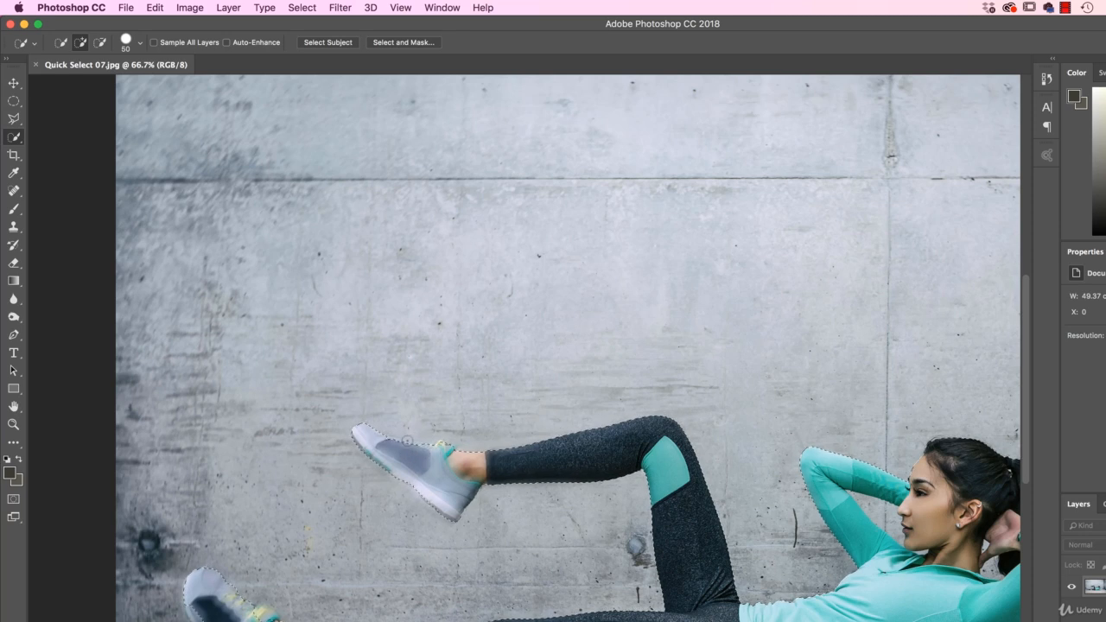
key(super+plus)
key(super+plus)
key(super+plus)
drag(407, 440, 838, 281)
drag(437, 413, 458, 404)
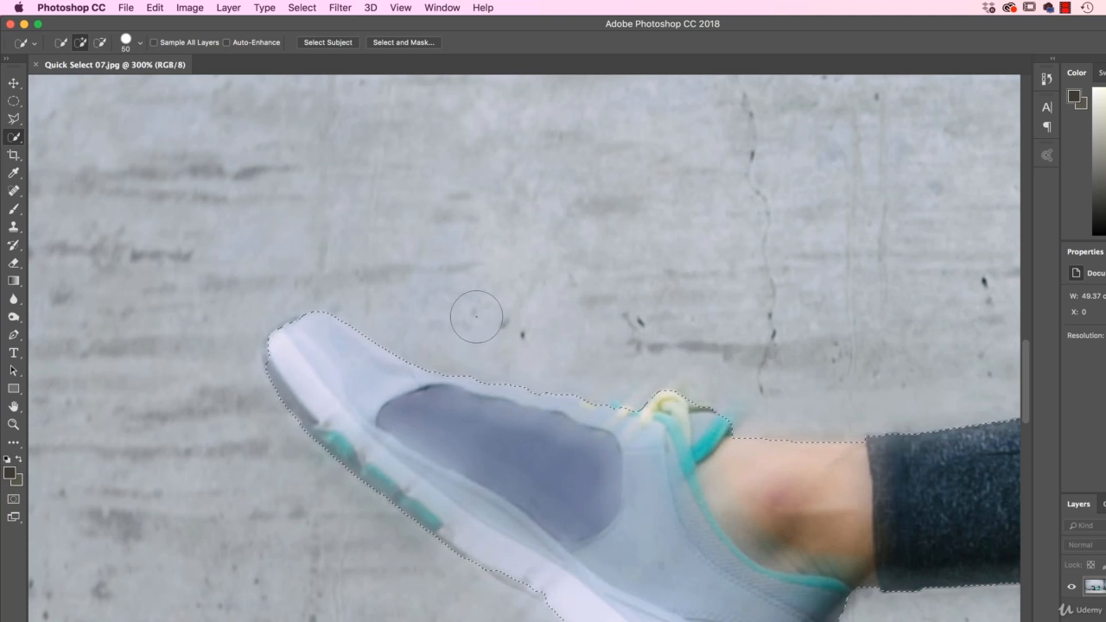
Try to correct the selection around the raised shoe's laces, then undo that brush stroke.
key(alt)
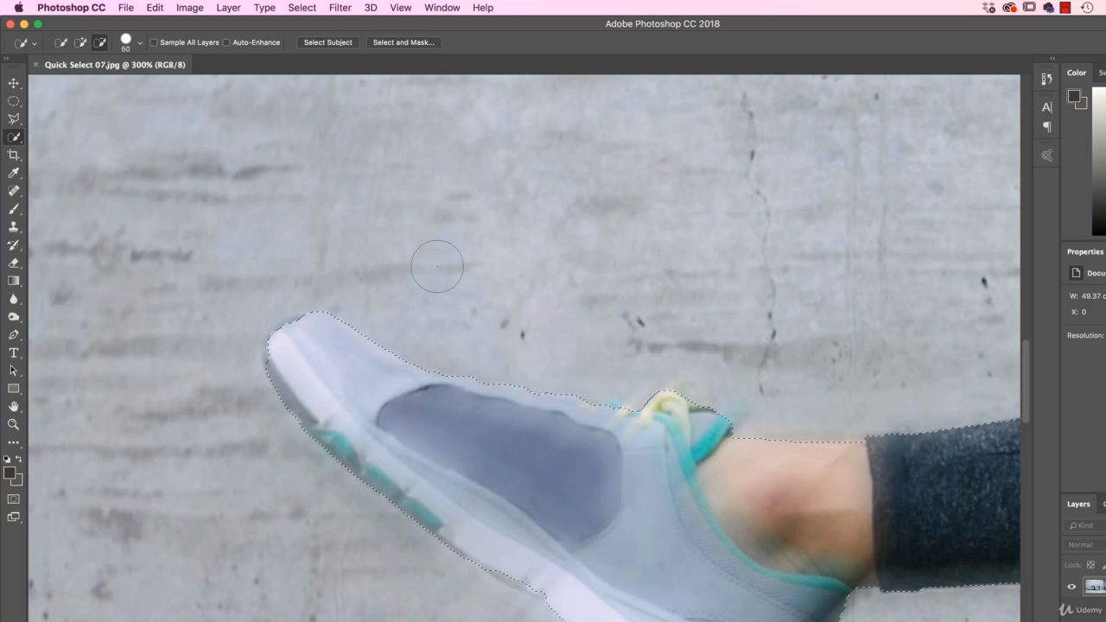
mouse_move(706, 407)
mouse_down()
mouse_move(643, 430)
mouse_move(735, 365)
mouse_move(760, 406)
mouse_move(736, 376)
mouse_move(761, 390)
mouse_up()
key(alt)
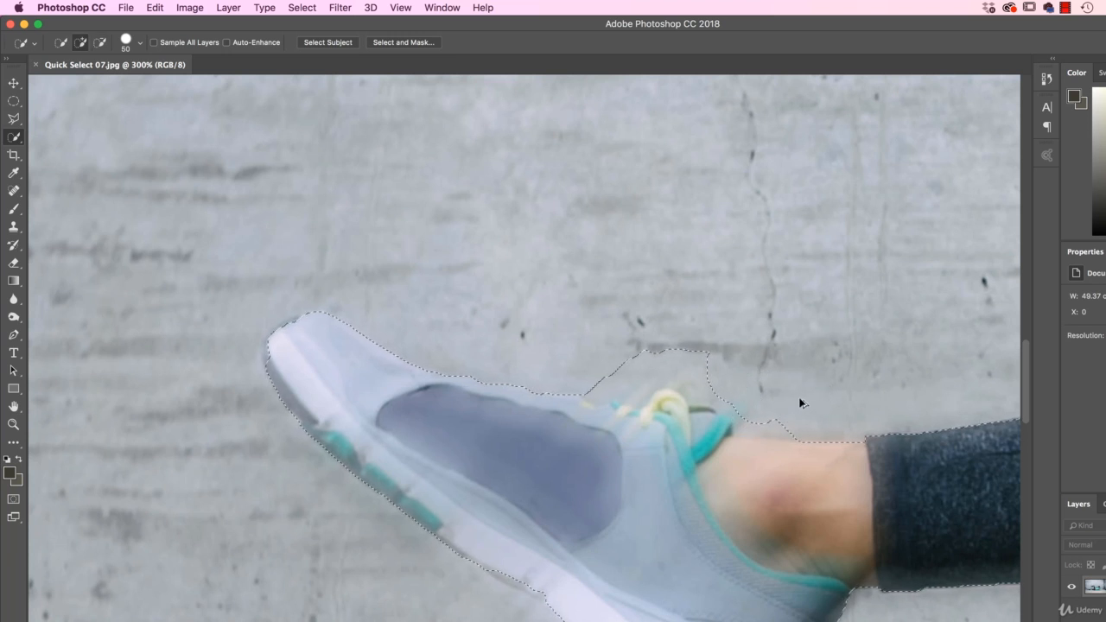
key(super+z)
Add the missing toe, sole and heel edges of the lower shoe to the selection.
key(super+minus)
key(space)
drag(726, 516, 603, 121)
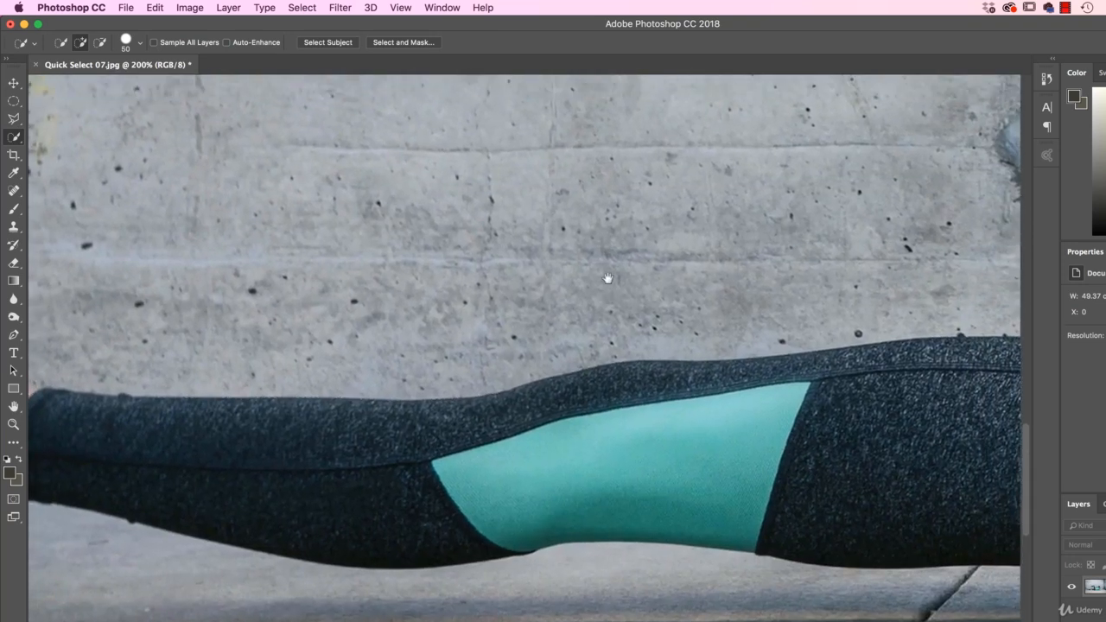
drag(291, 410, 830, 471)
drag(583, 453, 591, 454)
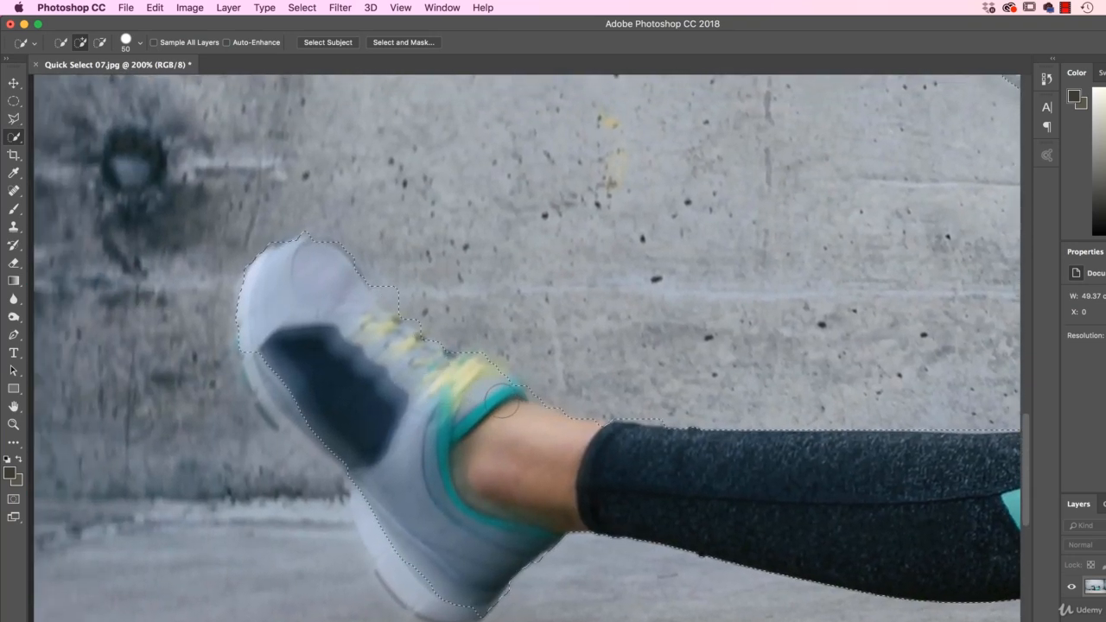
drag(436, 584, 402, 529)
click(307, 425)
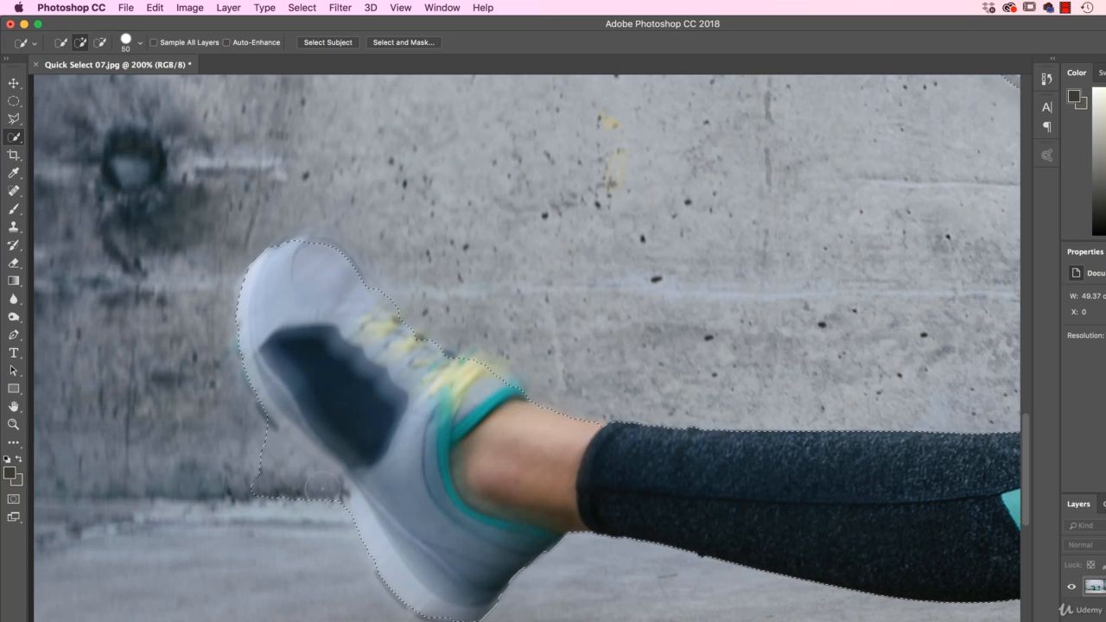
Subtract the patch of wall beneath the lower shoe's sole from the selection.
drag(249, 485, 287, 473)
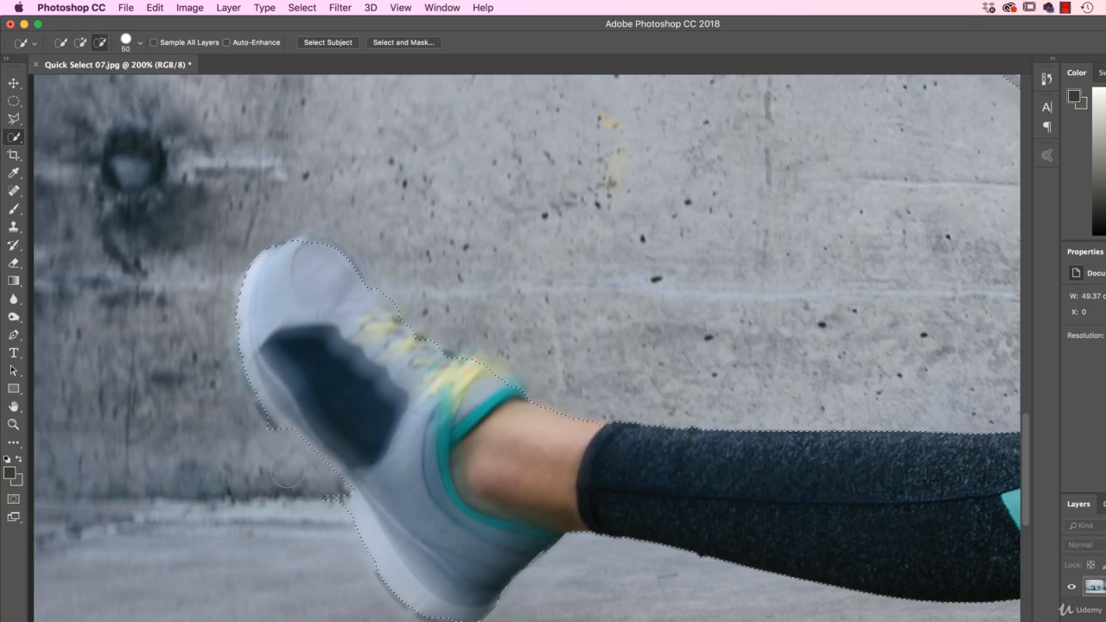
key(alt)
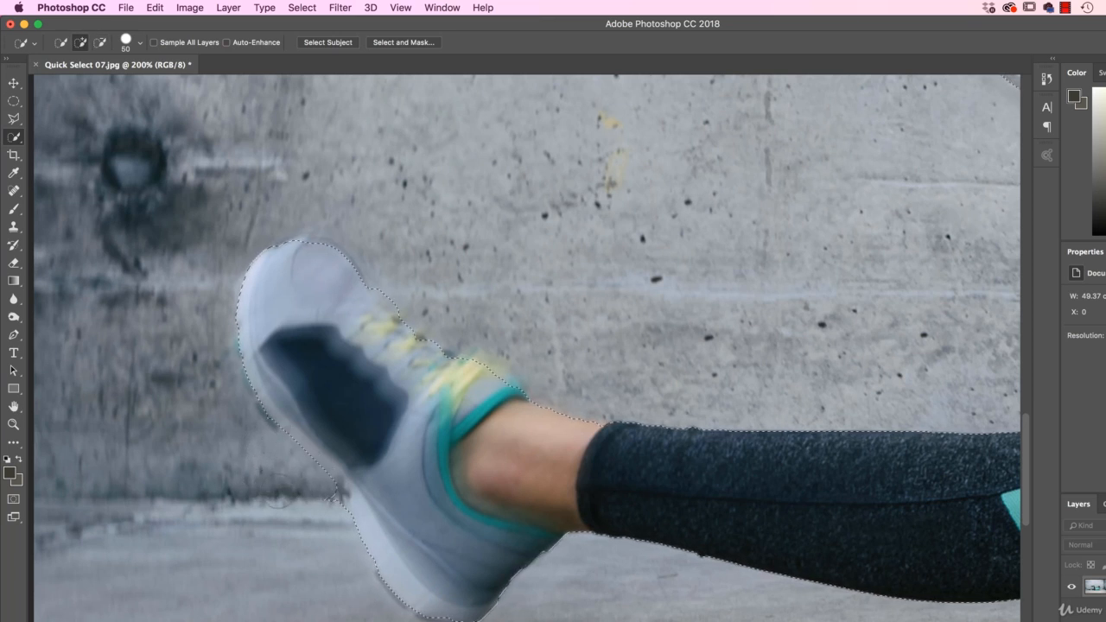
key(alt)
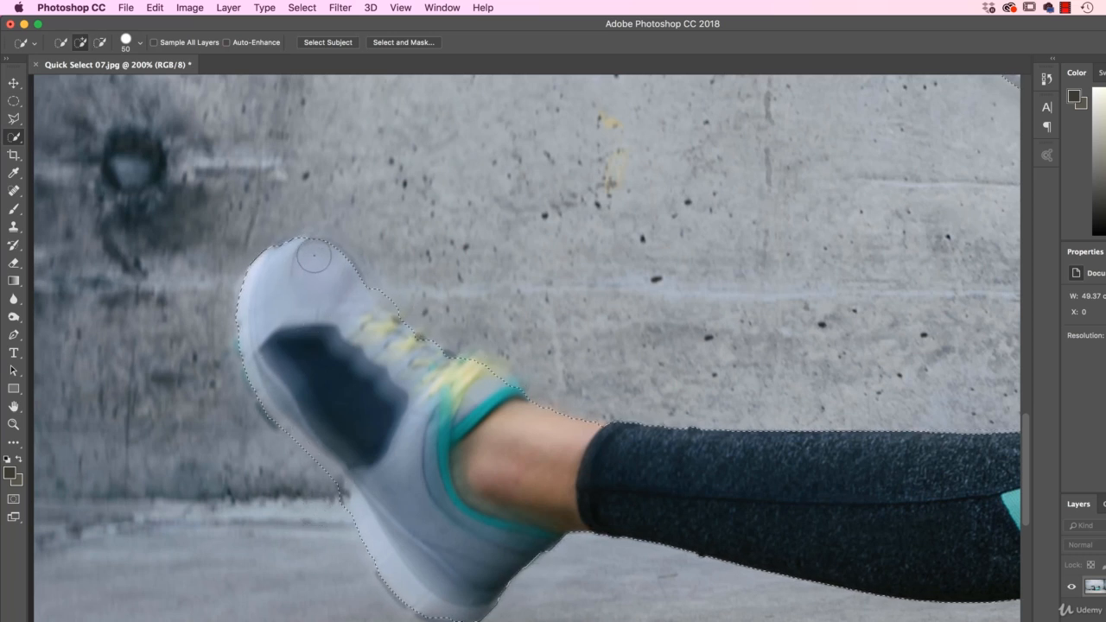
Subtract the stray background below the armpit, between the torso and the near arm, from the selection.
drag(639, 354, 539, 329)
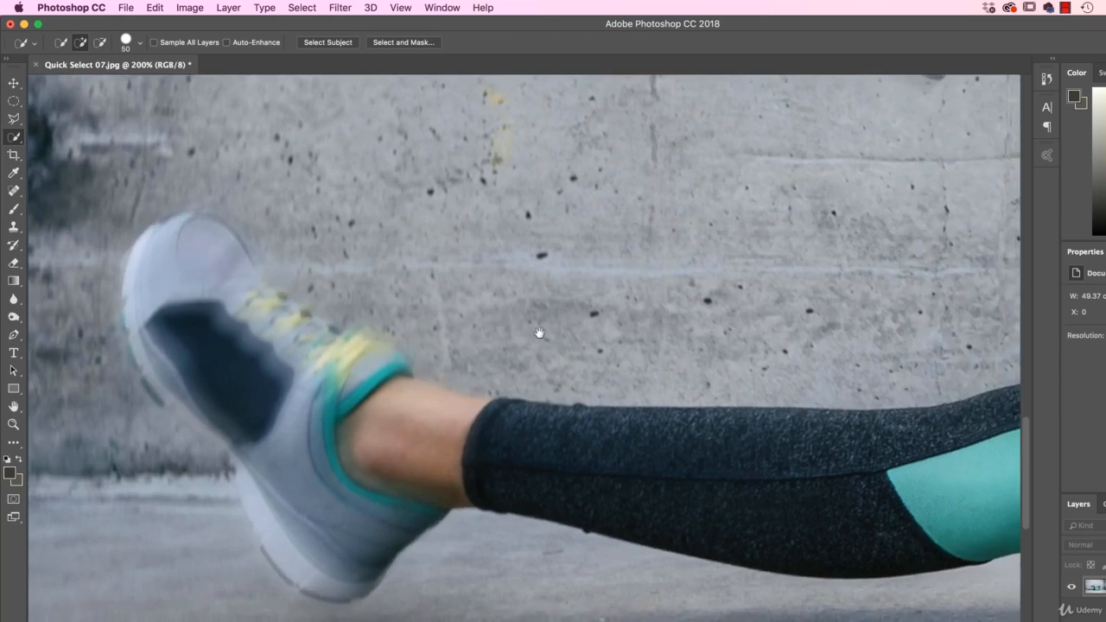
drag(545, 368, 274, 370)
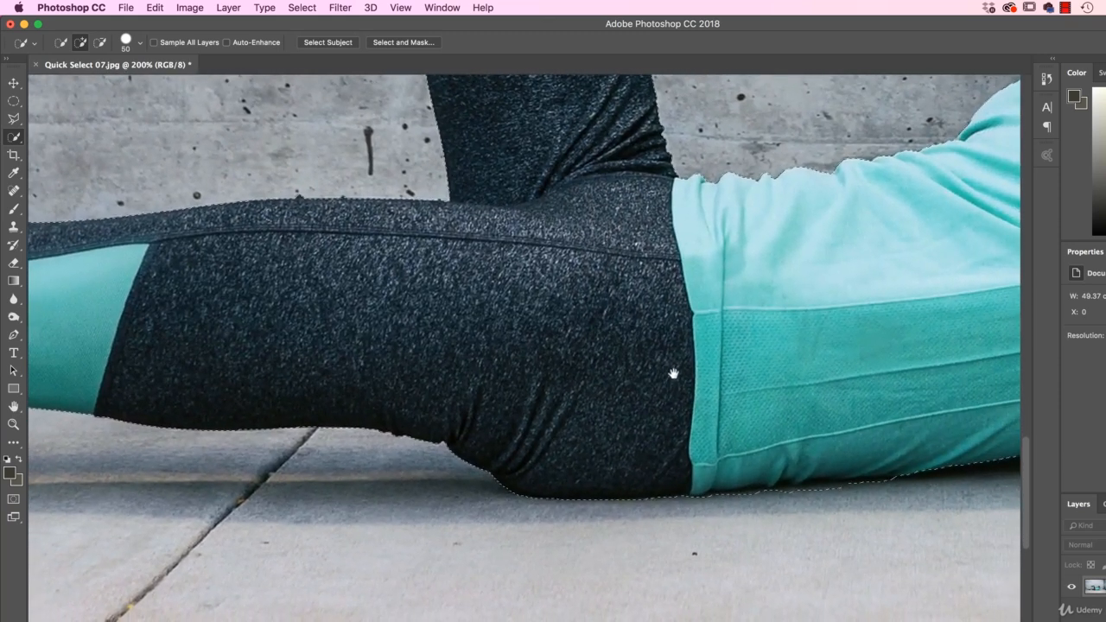
mouse_move(673, 373)
mouse_down()
mouse_move(450, 390)
mouse_move(479, 507)
mouse_up()
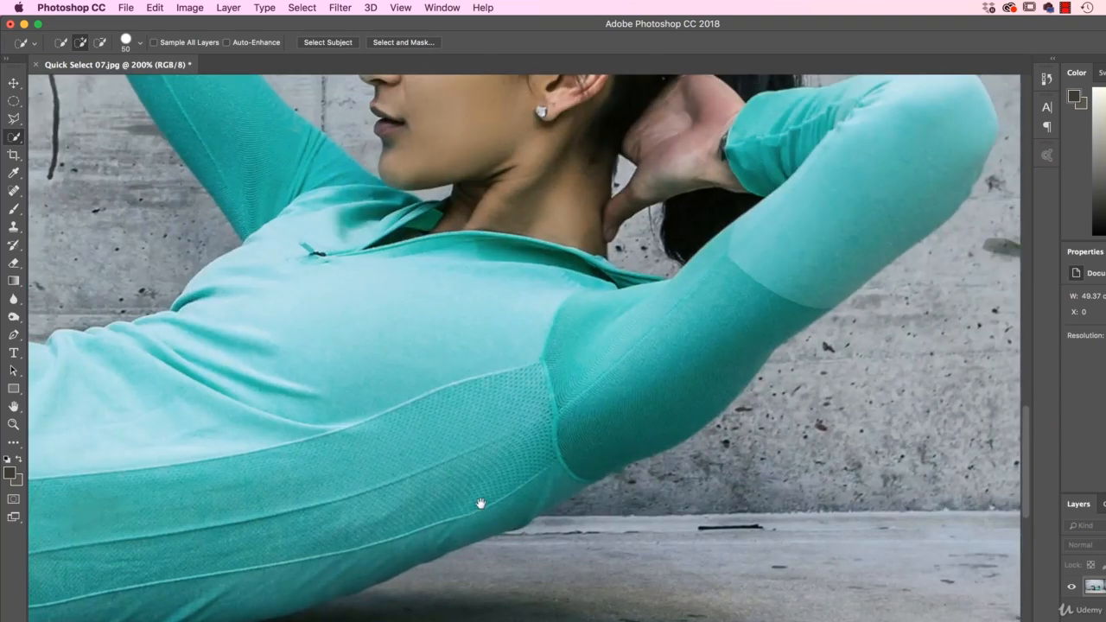
alt+click(591, 507)
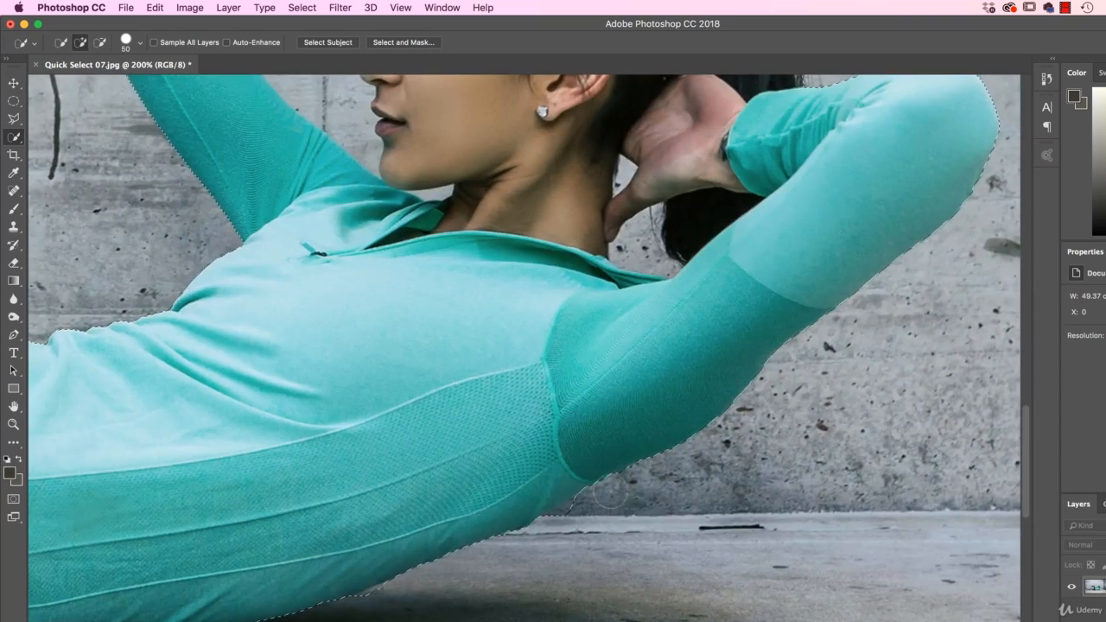
alt+click(581, 522)
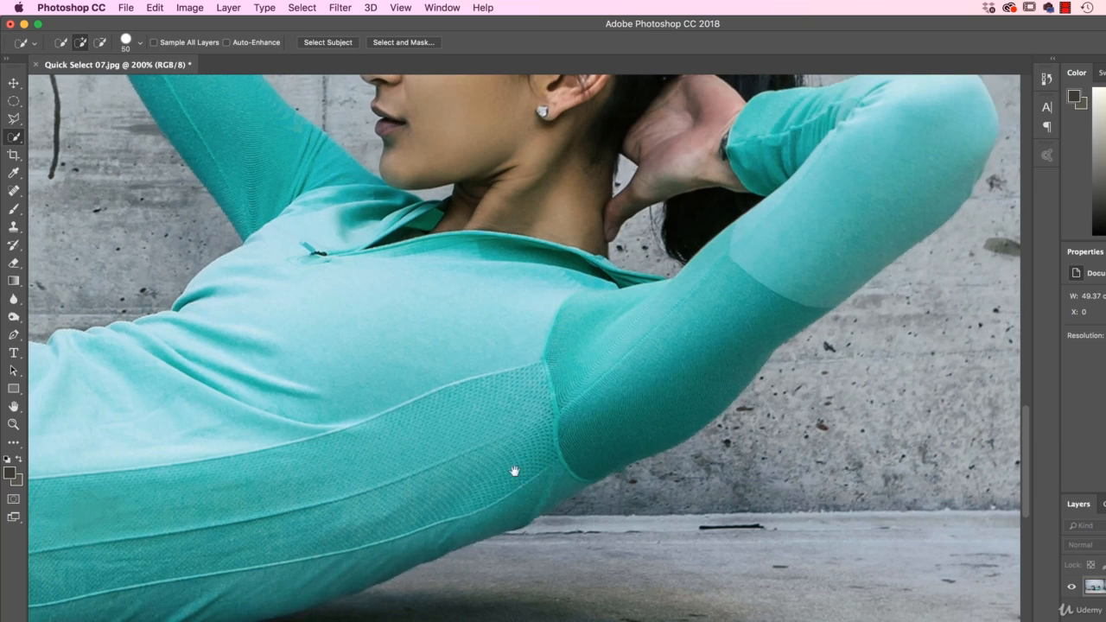
Subtract the wall enclosed between the far arm and the face from the selection, reducing the brush size to 9.
drag(511, 469, 509, 560)
drag(508, 445, 551, 528)
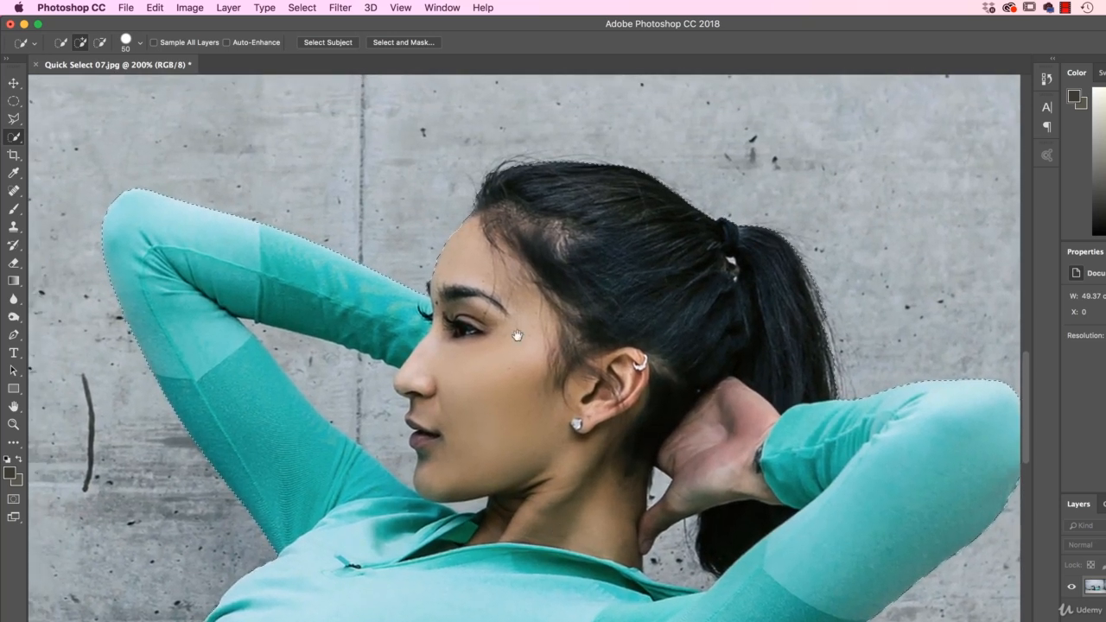
drag(728, 267, 827, 220)
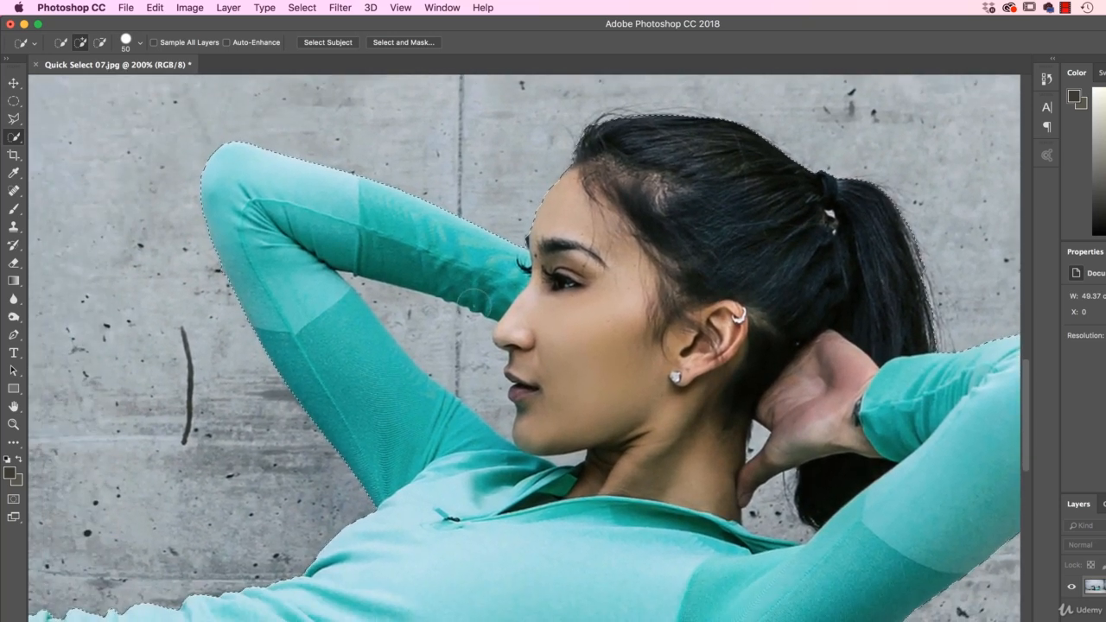
key(alt)
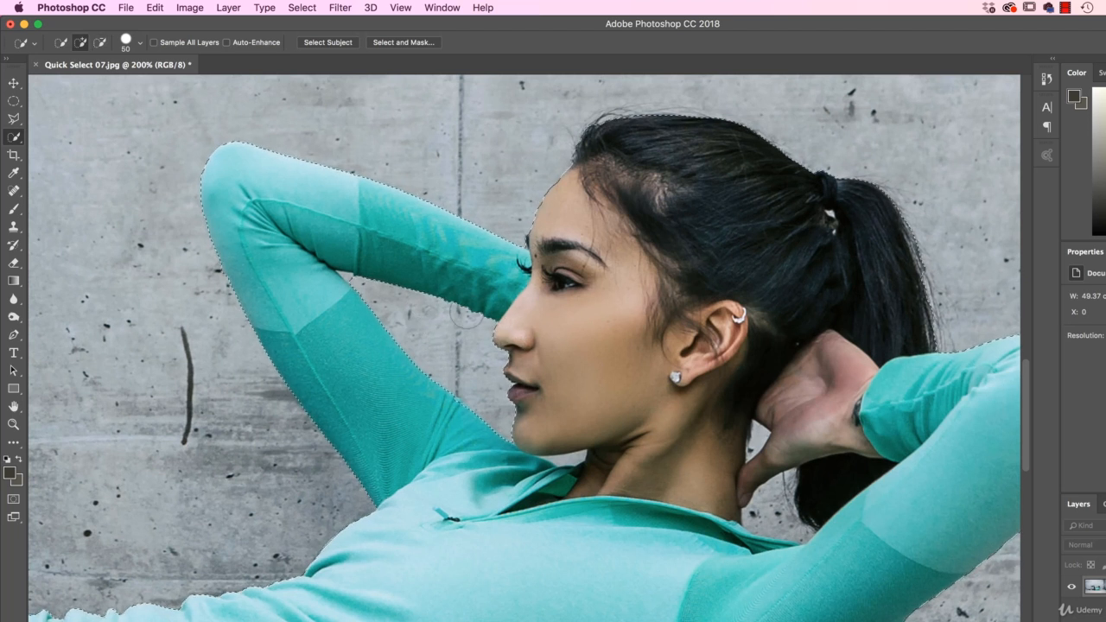
key(bracketleft)
key(bracketleft)
key(bracketleft)
key(bracketleft)
key(bracketleft)
key(alt)
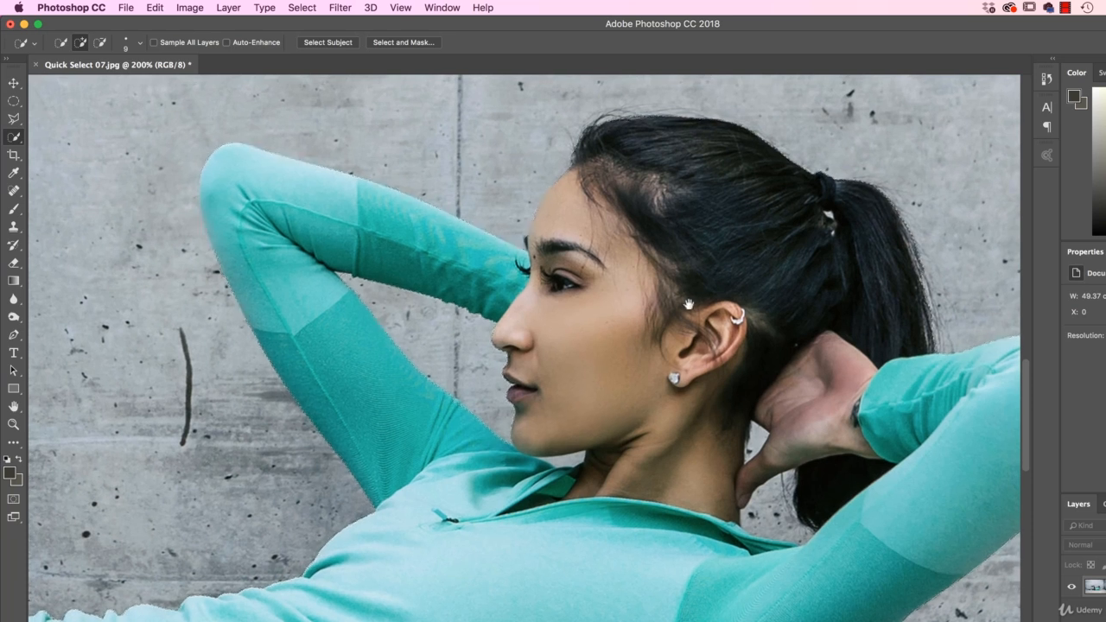
Subtract the small background gap between the neck, hand and ponytail from the selection.
drag(686, 300, 568, 304)
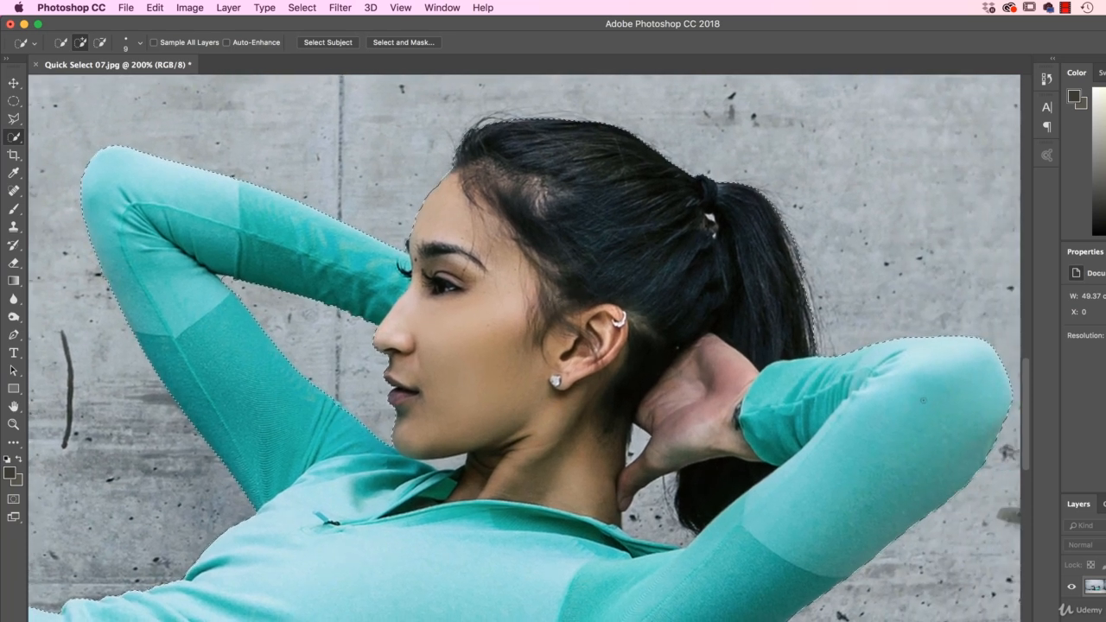
key(alt)
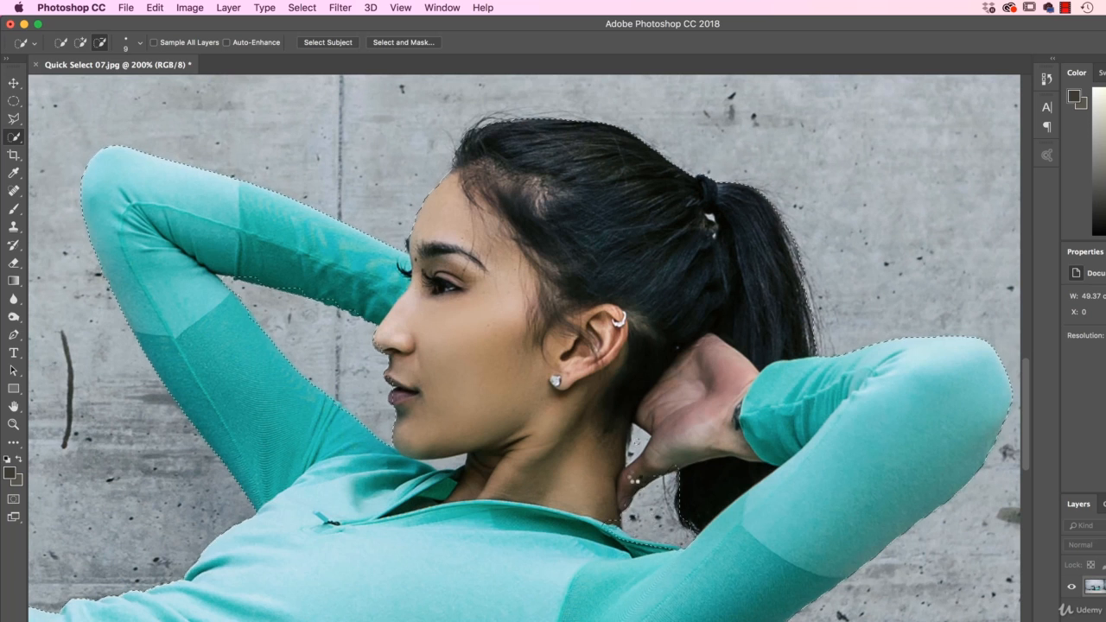
drag(639, 491, 639, 450)
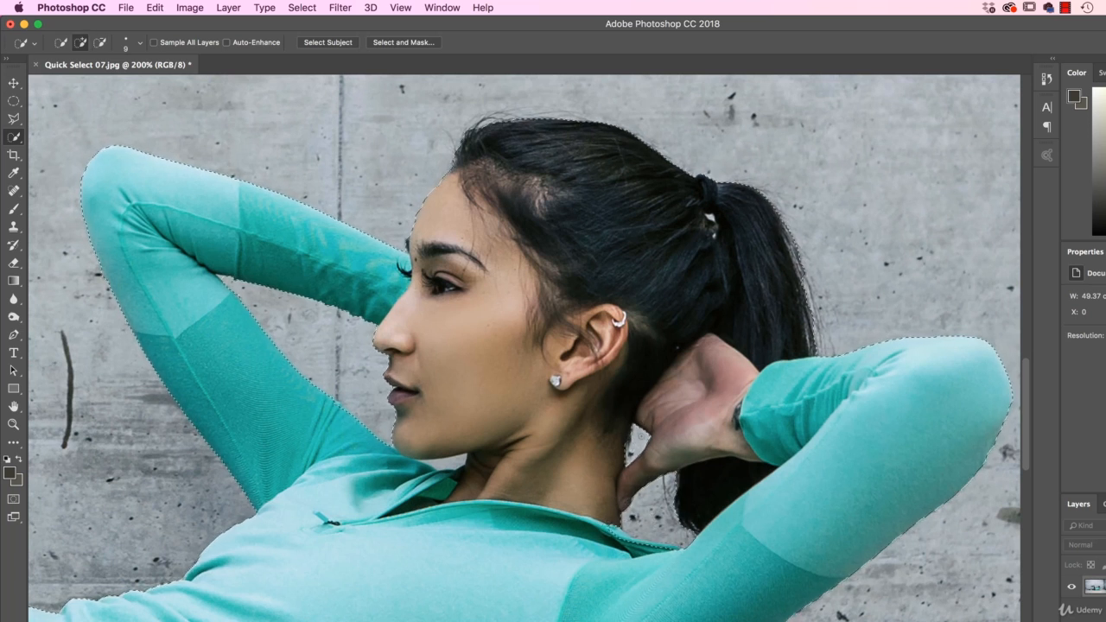
key(alt)
Review the whole selection and check the photo's pixel dimensions in Image Size without changing them.
key(super+1)
key(super+minus)
key(super+minus)
key(space)
drag(472, 442, 649, 451)
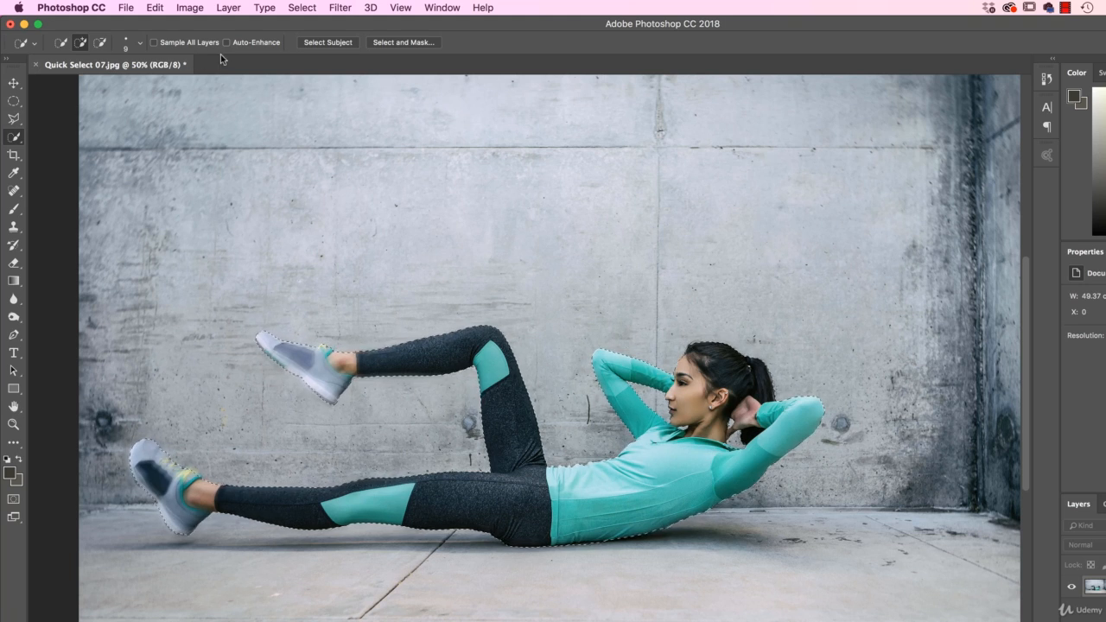
click(192, 7)
click(212, 114)
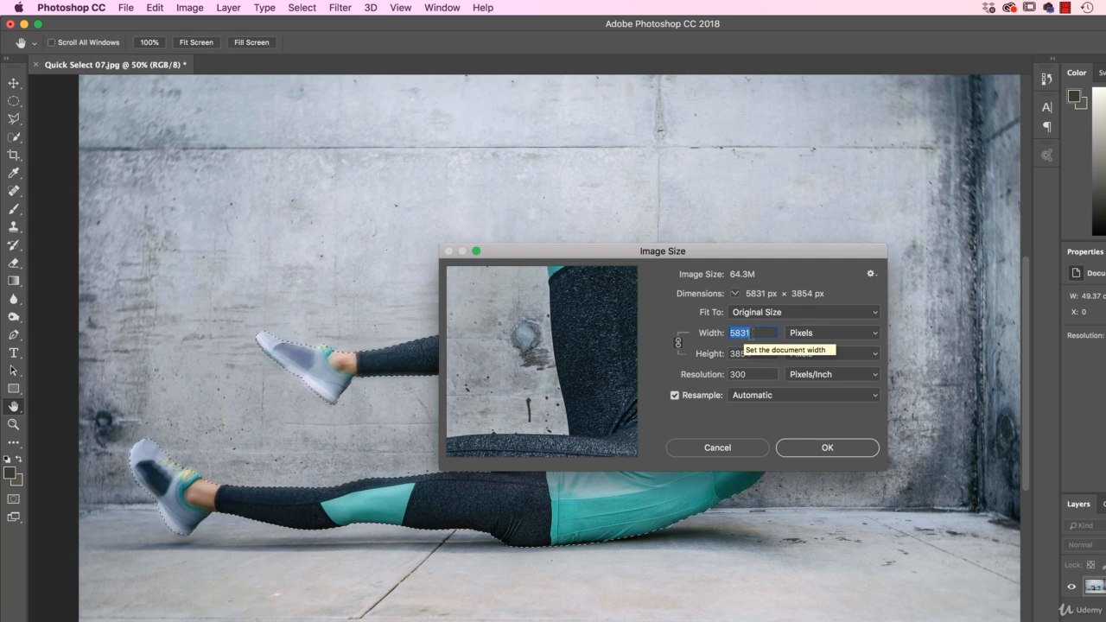
click(717, 447)
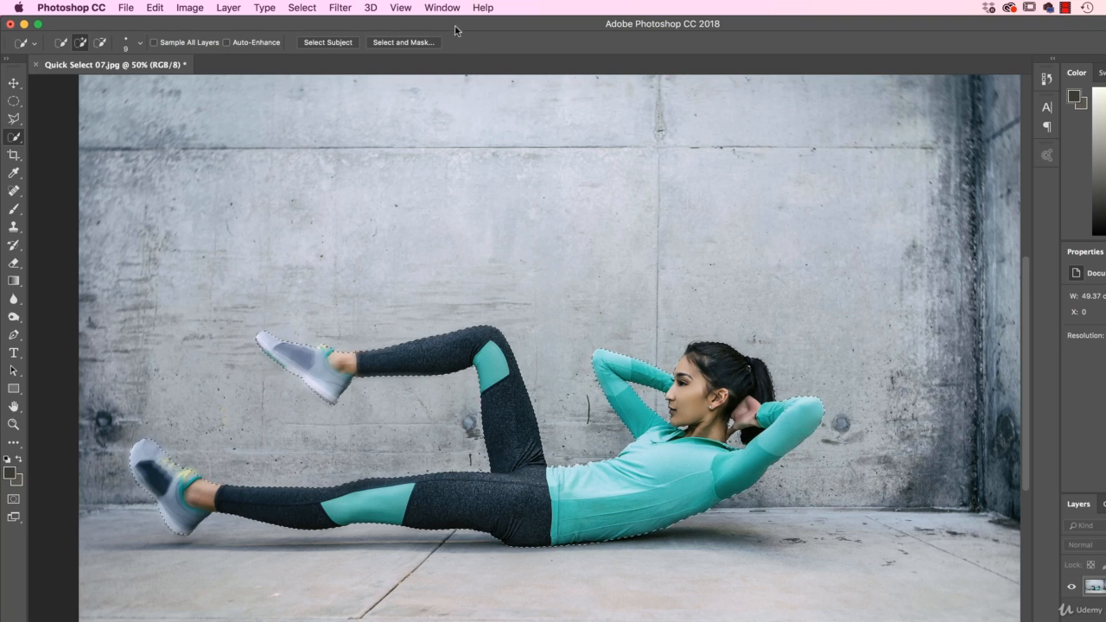
Copy and paste the selected woman onto a new layer, and check the cutout by briefly hiding the Background layer.
click(155, 7)
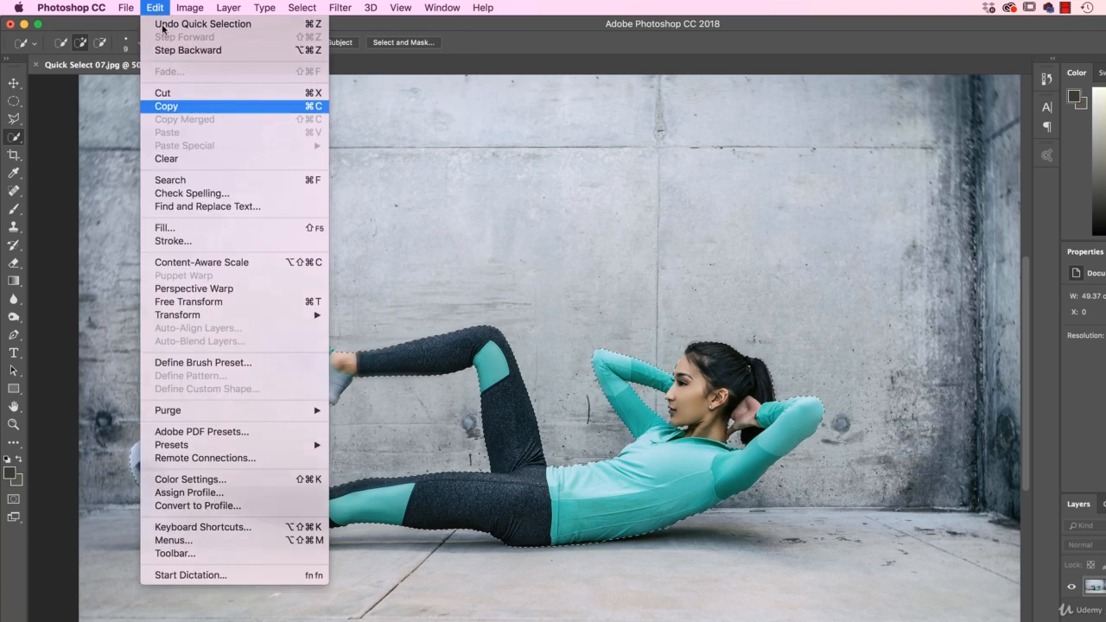
key(super+c)
click(180, 132)
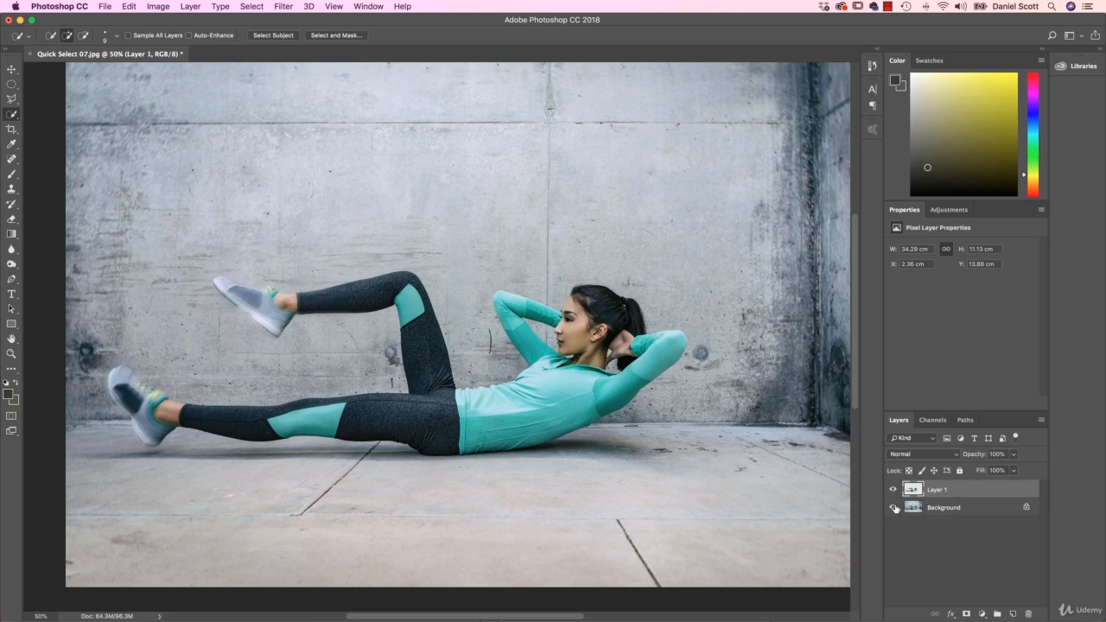
click(897, 511)
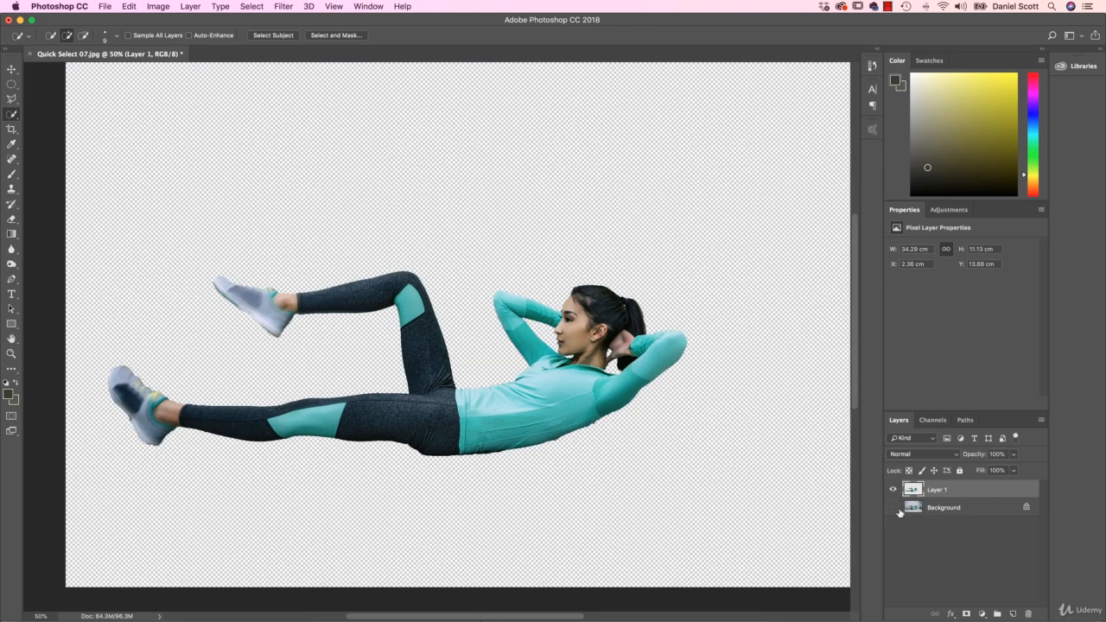
click(893, 508)
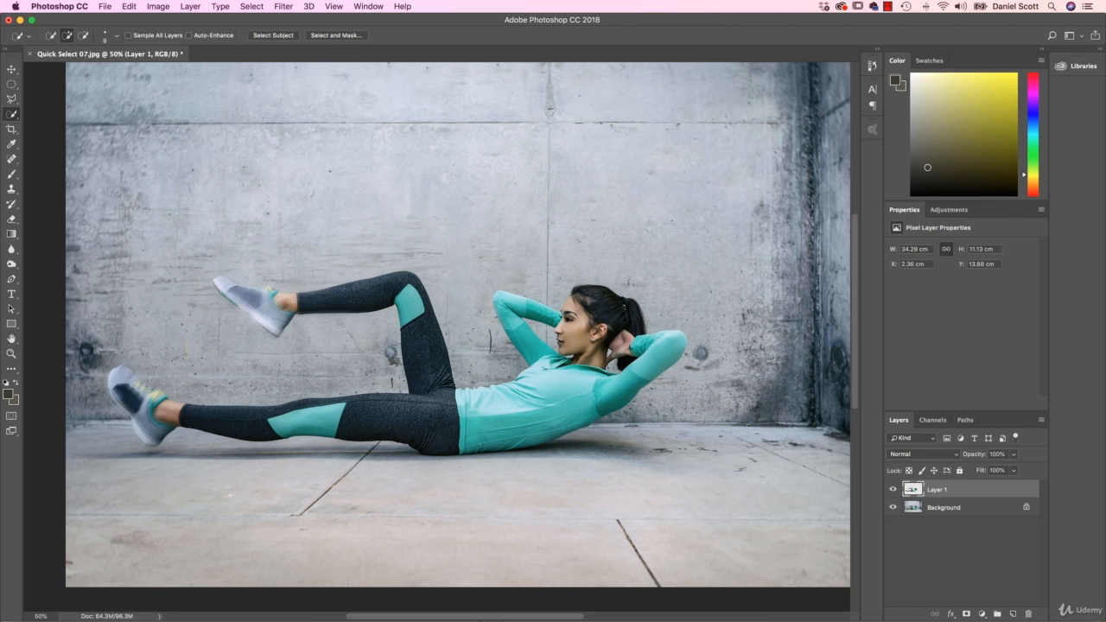
Add the white text "SOUL" in 261 pt Roboto Condensed Bold on the wall above the woman.
scroll(458, 324, down, 1)
key(t)
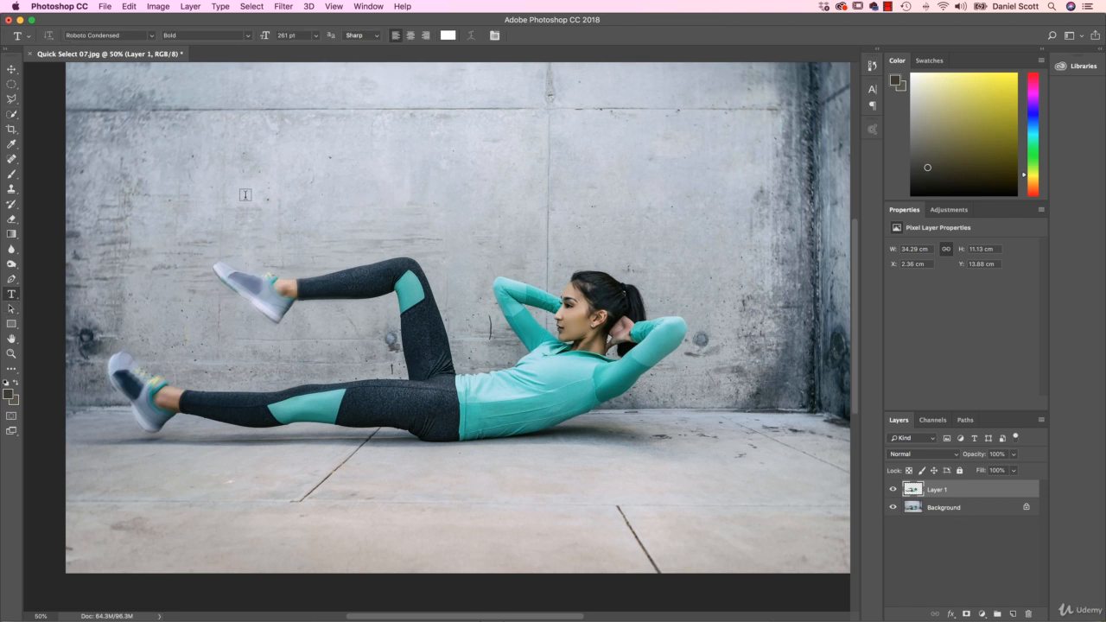
click(276, 233)
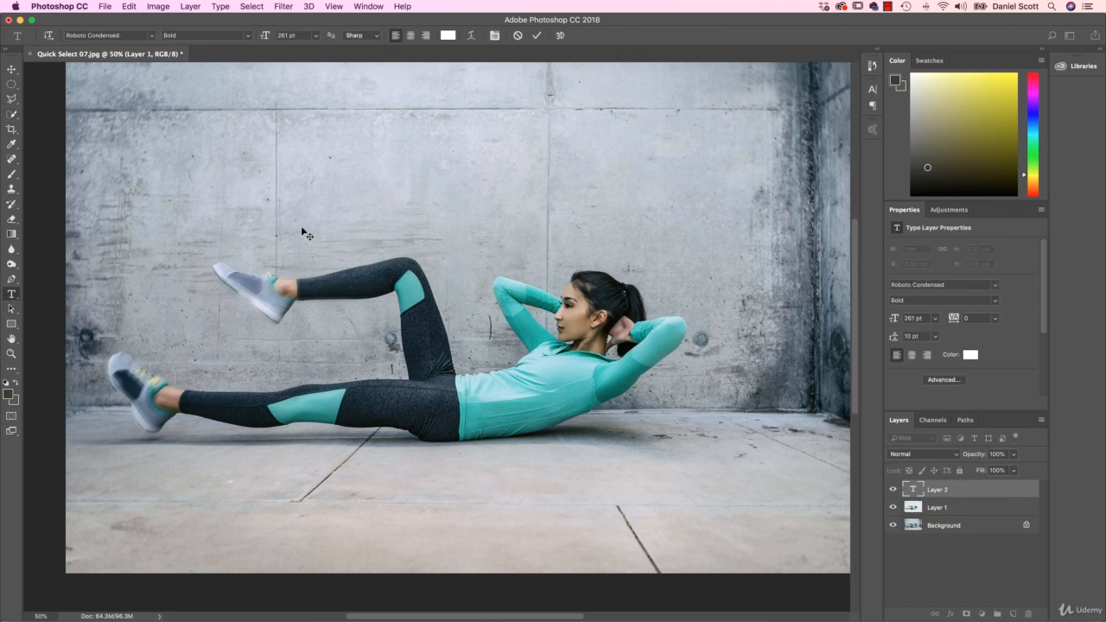
text(SOUL)
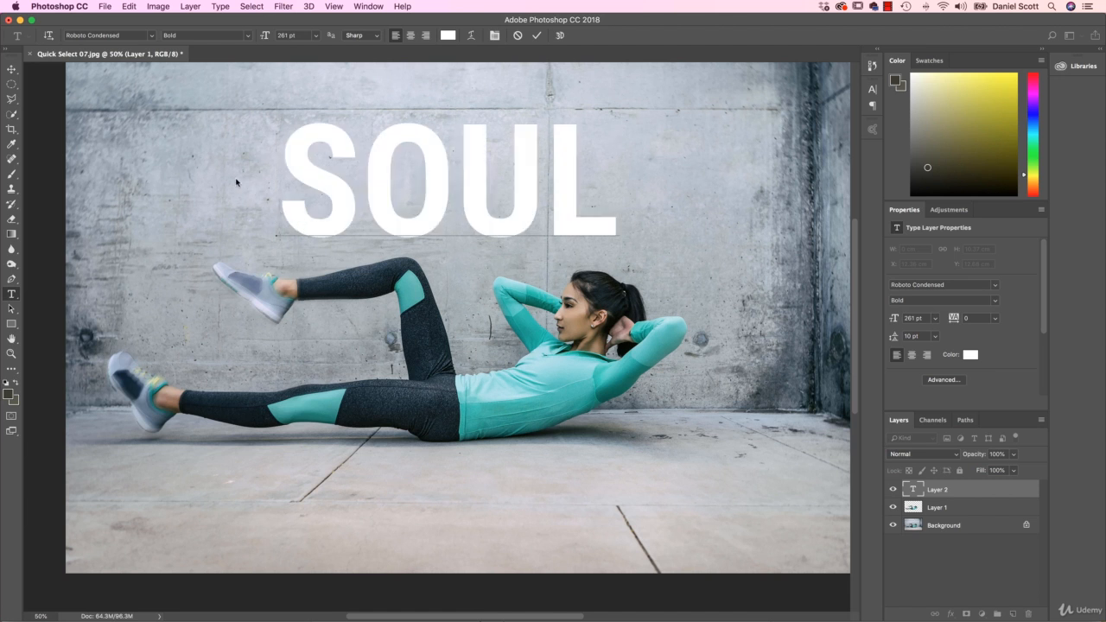
drag(237, 183, 285, 202)
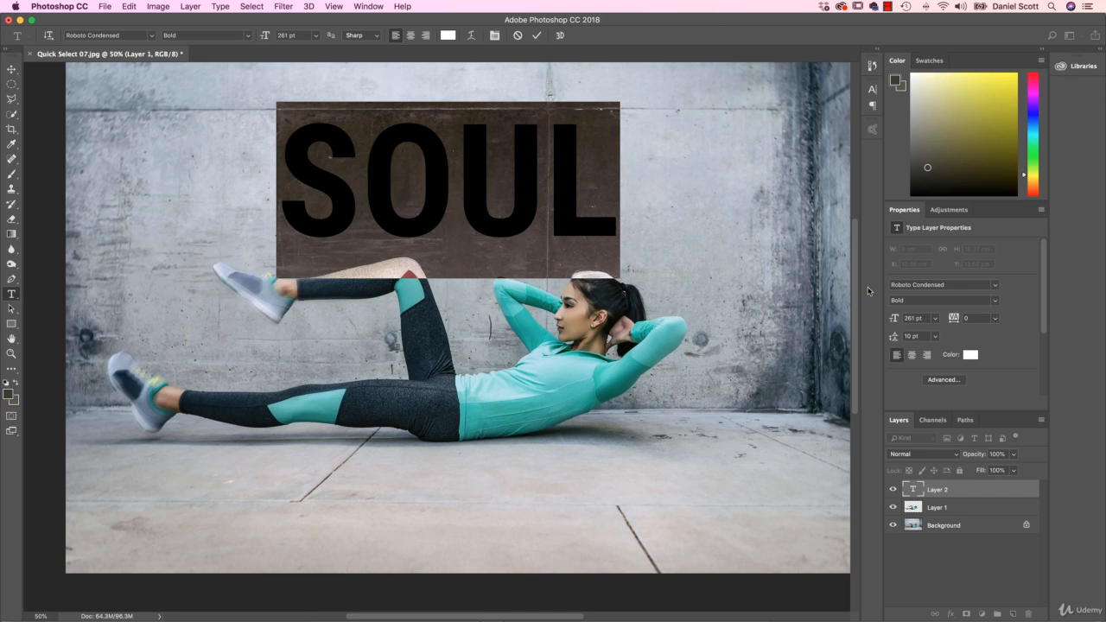
click(11, 69)
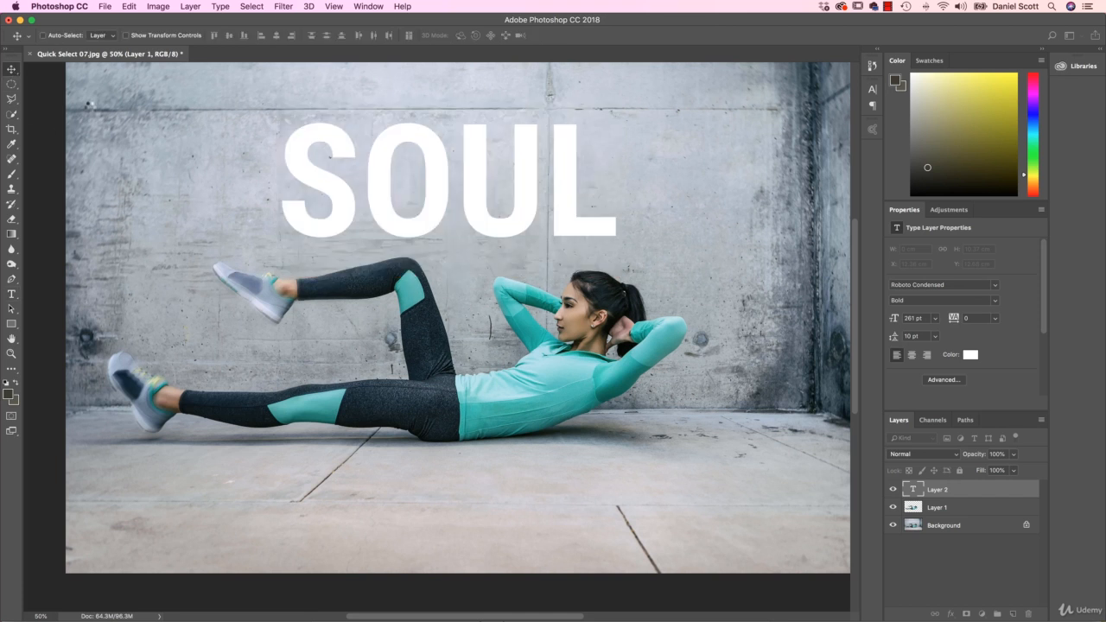
Move the SOUL text down over the woman and place its layer between Layer 1 and the Background.
drag(366, 234, 367, 359)
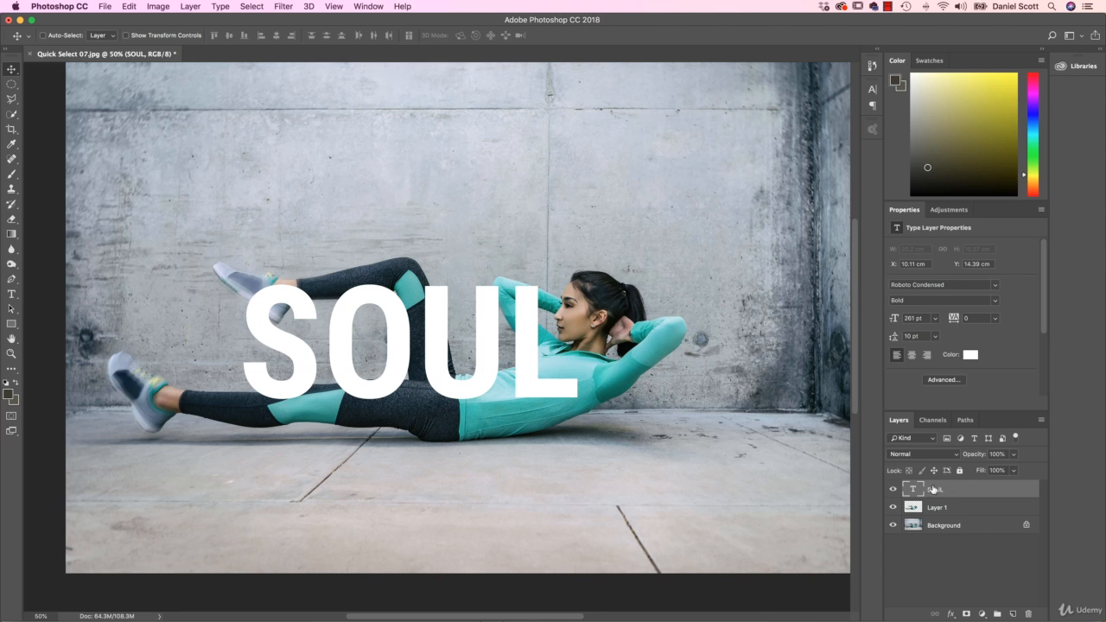
drag(932, 489, 942, 515)
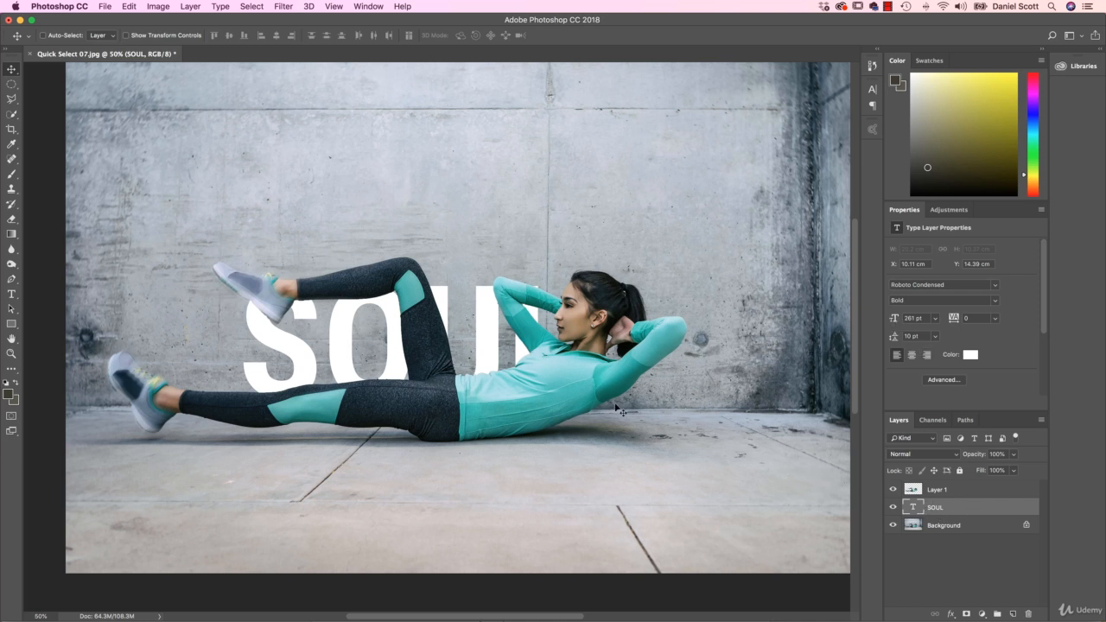
Scale the SOUL text up proportionally to about 182% and position it so it spans most of the wall behind the woman.
key(super+t)
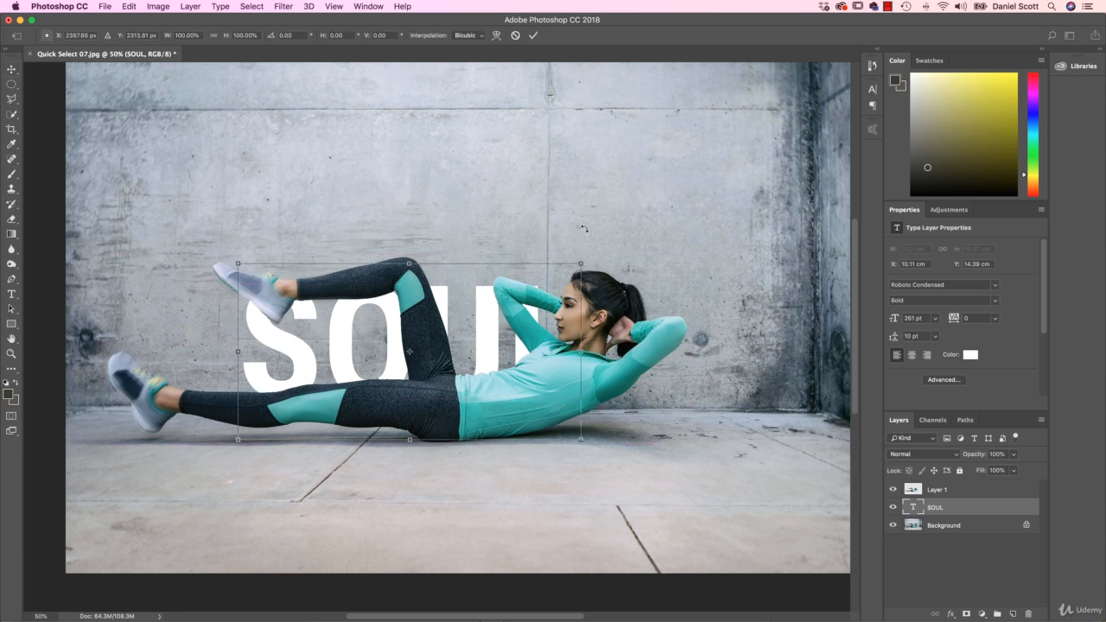
drag(581, 264, 770, 166)
drag(238, 167, 137, 132)
drag(406, 236, 402, 281)
key(super+minus)
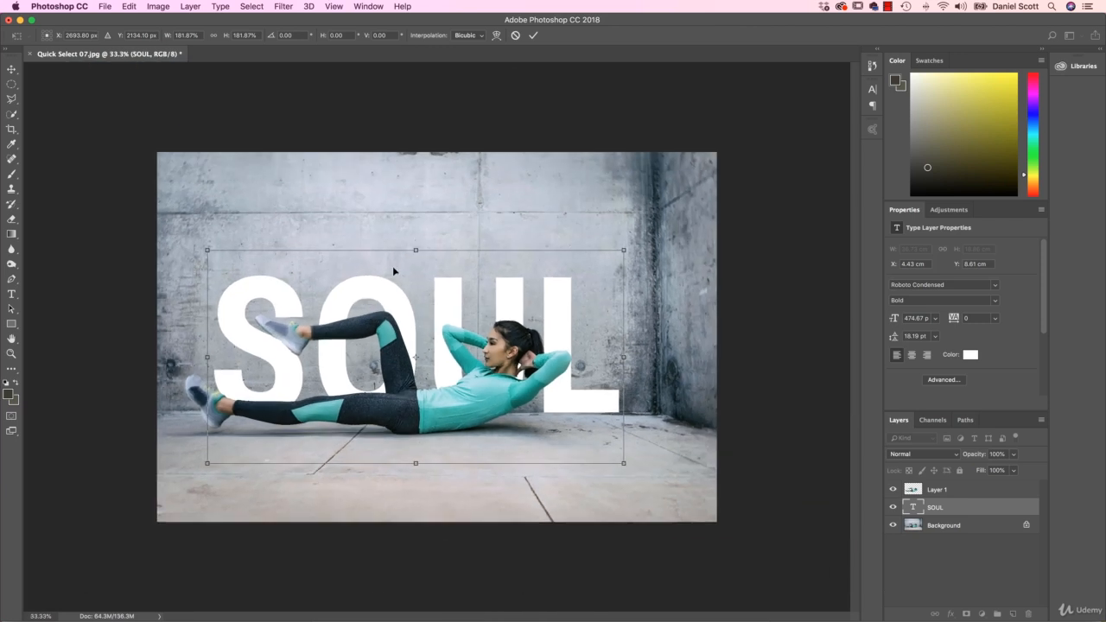
key(Return)
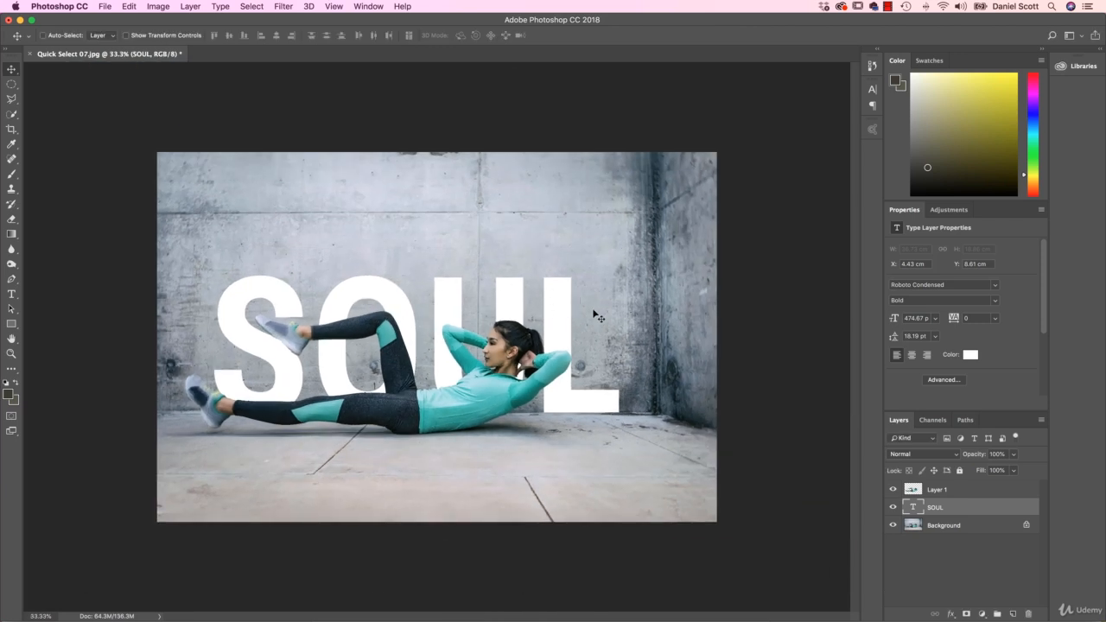
Enlarge the SOUL text by about another 3% and reposition it to about X 3.81 cm, Y 8.16 cm.
key(super+t)
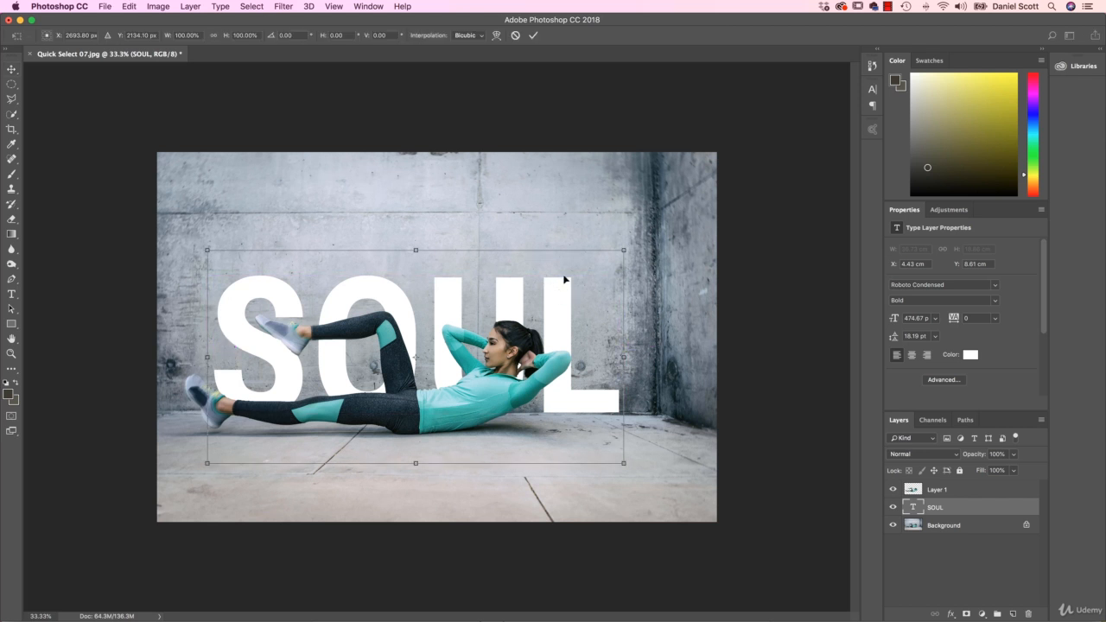
mouse_move(620, 250)
mouse_down()
mouse_move(637, 239)
mouse_move(630, 249)
mouse_up()
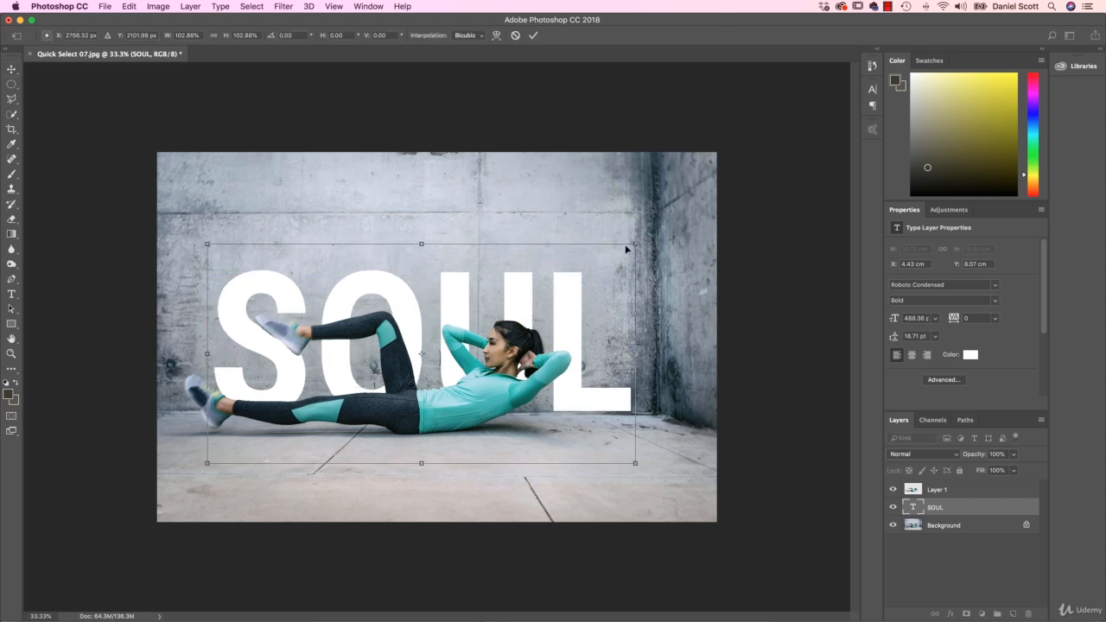
key(Return)
drag(585, 322, 580, 322)
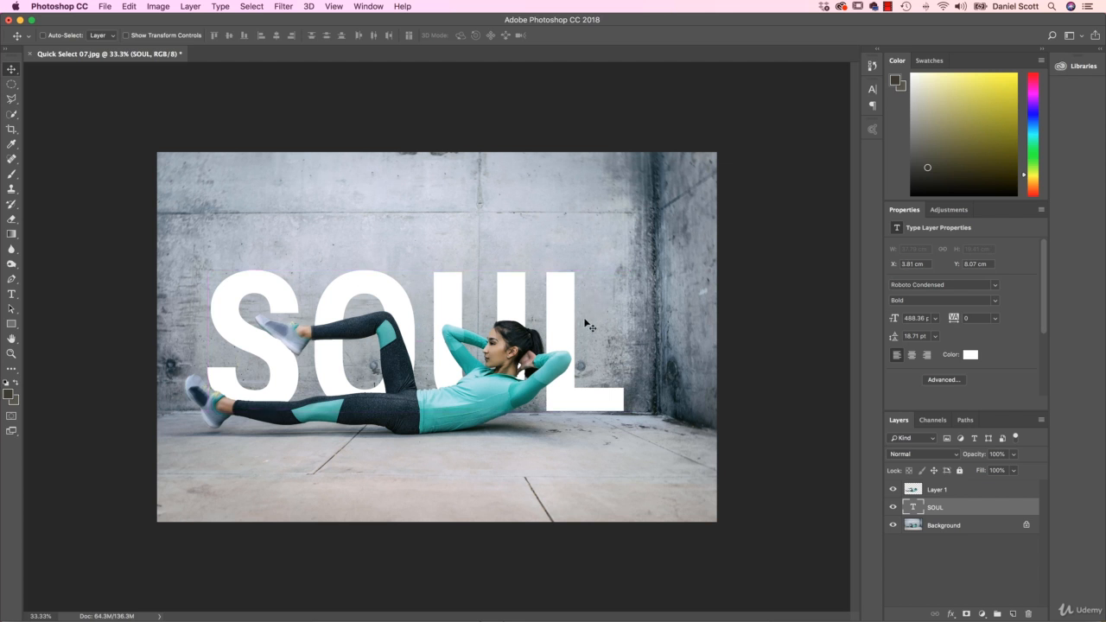
key(shift+Down)
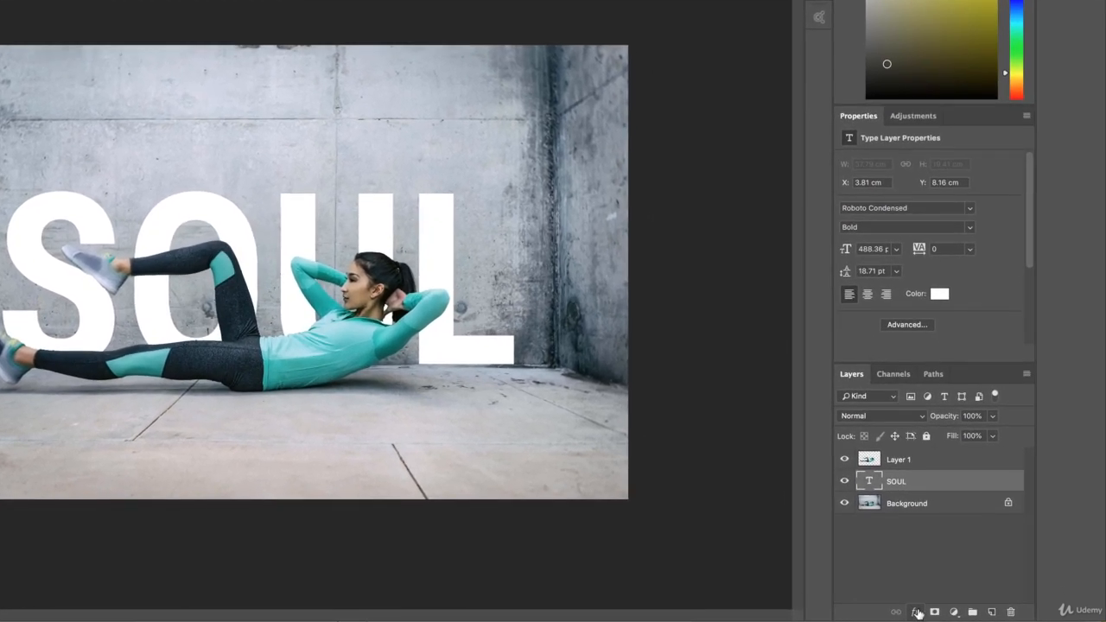
Add a Gradient Overlay to the SOUL layer and open the colour of its gradient's grey starting stop.
click(951, 614)
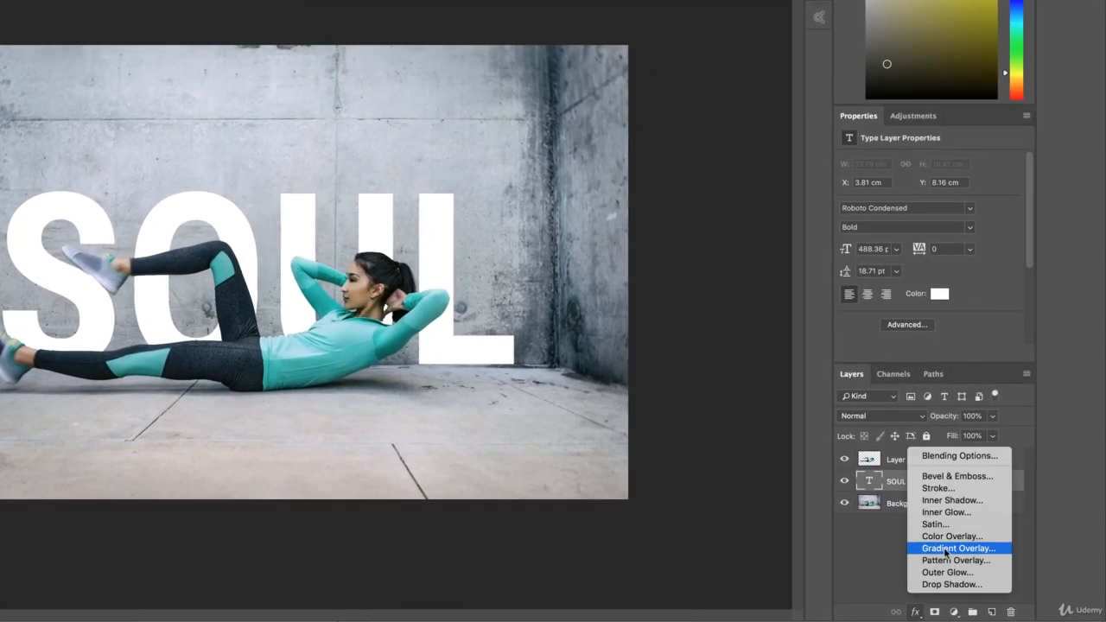
click(893, 567)
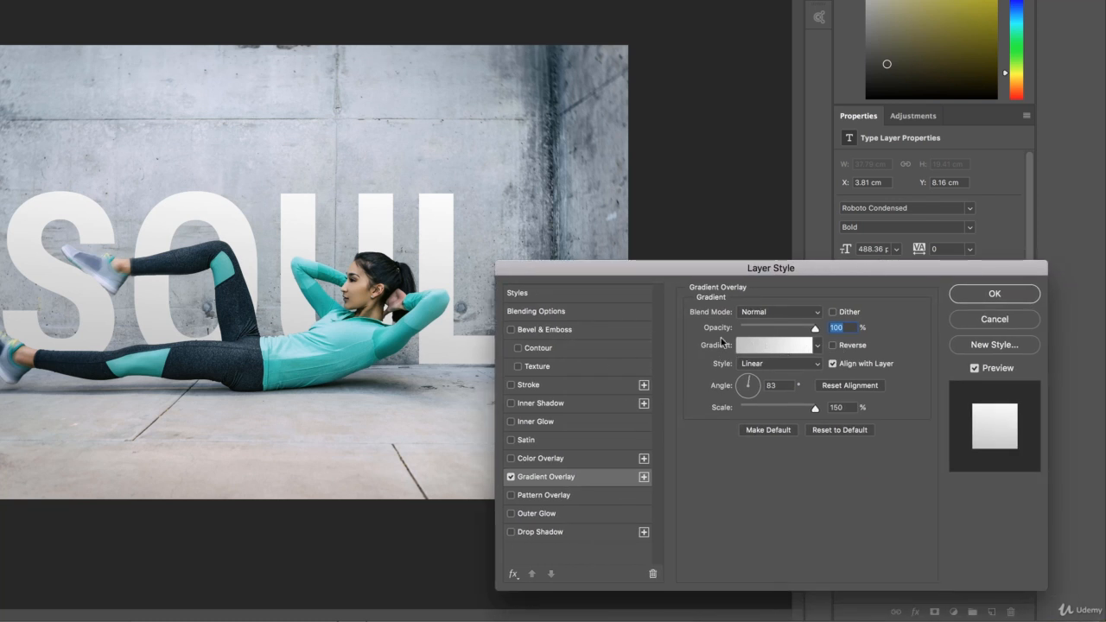
click(779, 349)
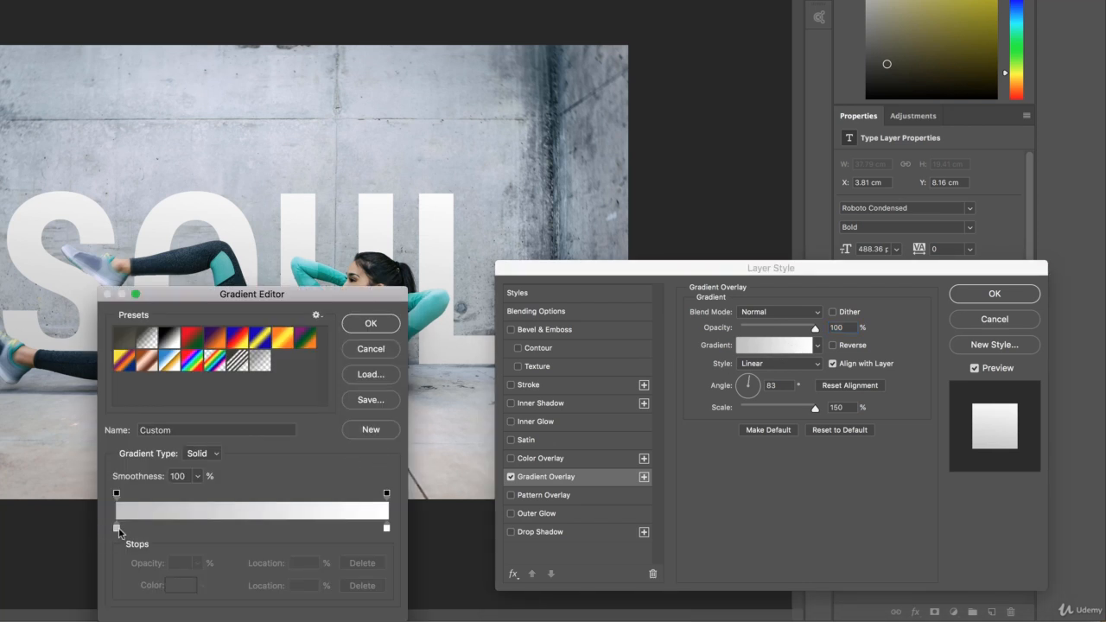
double_click(117, 528)
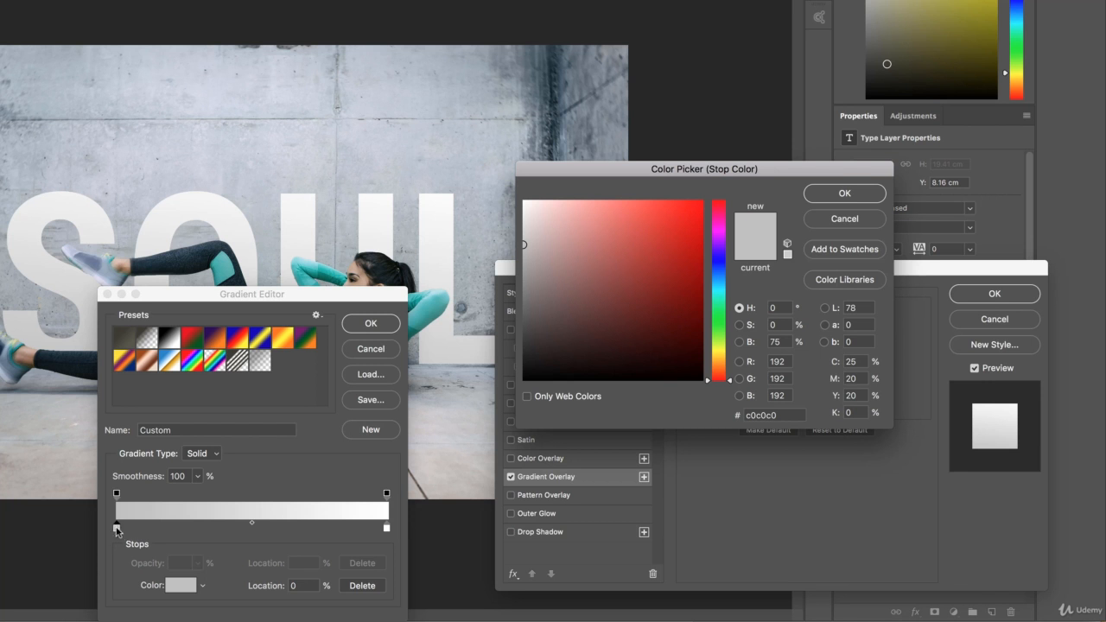
Try blue-grey tones sampled from the photo's wall as the gradient's starting stop colour.
mouse_move(548, 309)
mouse_down()
mouse_move(579, 240)
mouse_move(670, 216)
mouse_move(666, 278)
mouse_move(559, 241)
mouse_move(520, 243)
mouse_move(525, 265)
mouse_move(515, 271)
mouse_up()
click(471, 162)
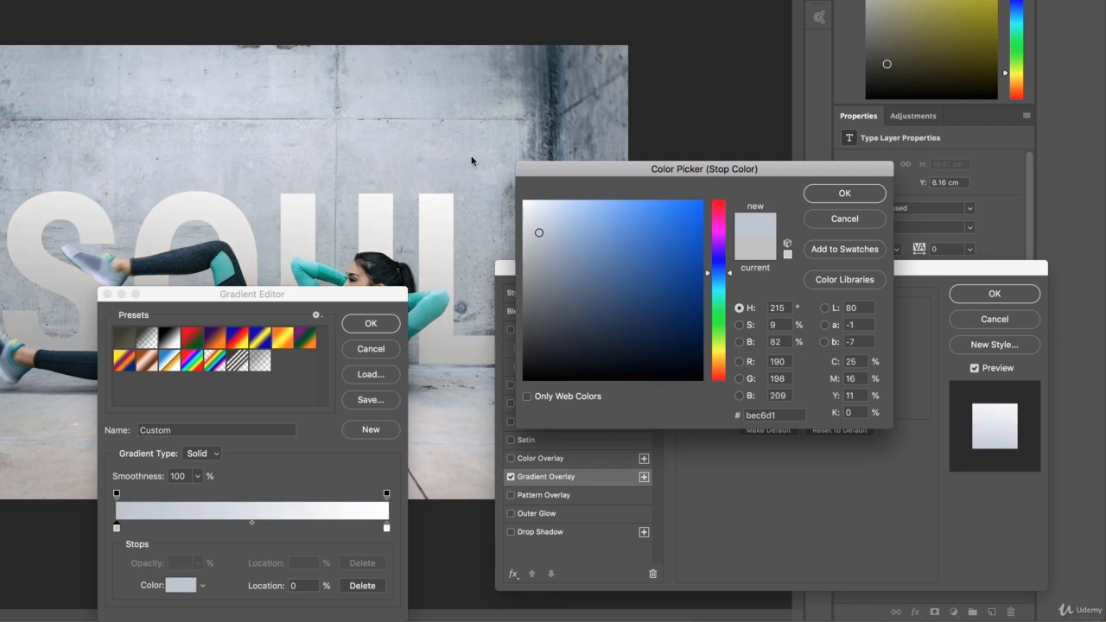
click(591, 104)
click(567, 99)
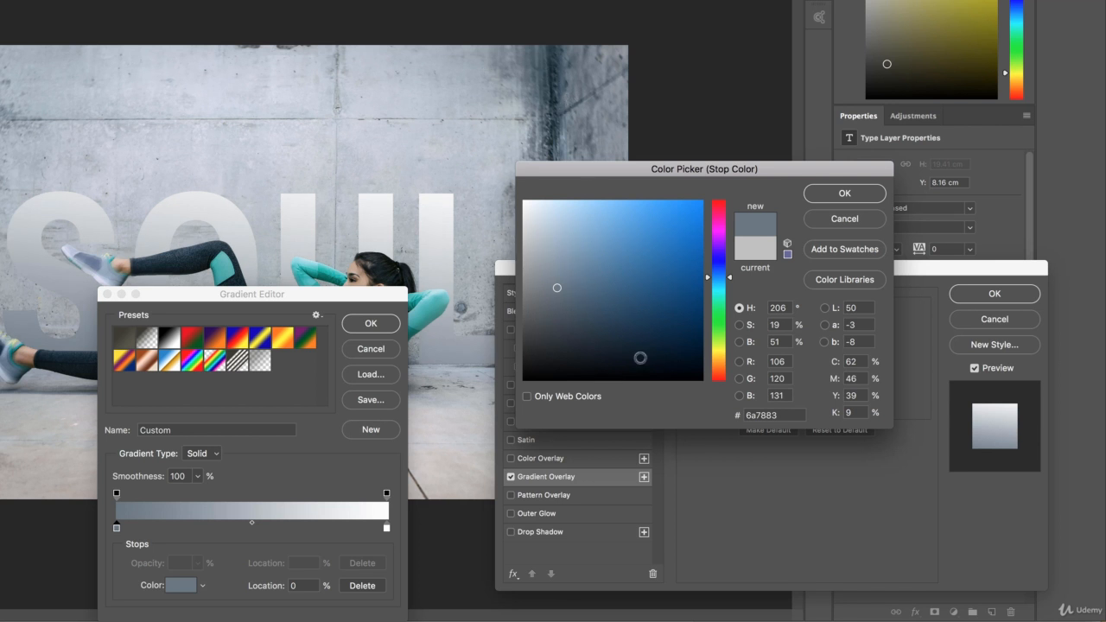
Set the gradient's starting stop to the warm grey b1a99f and apply the Gradient Overlay to the SOUL text.
drag(731, 284, 731, 363)
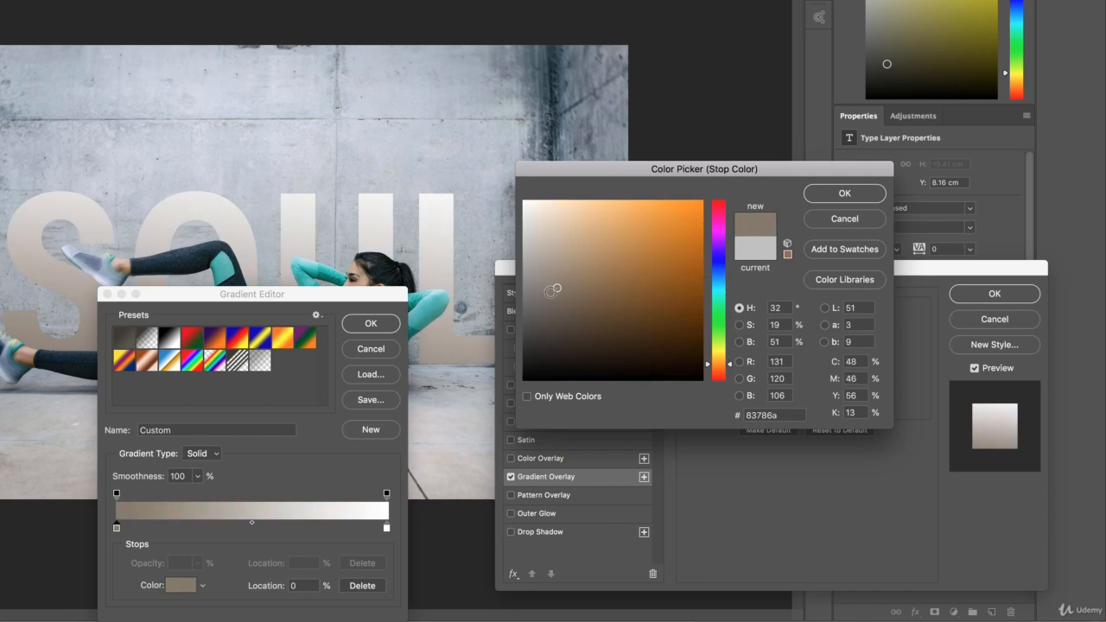
mouse_move(556, 288)
mouse_down()
mouse_move(532, 285)
mouse_move(541, 257)
mouse_up()
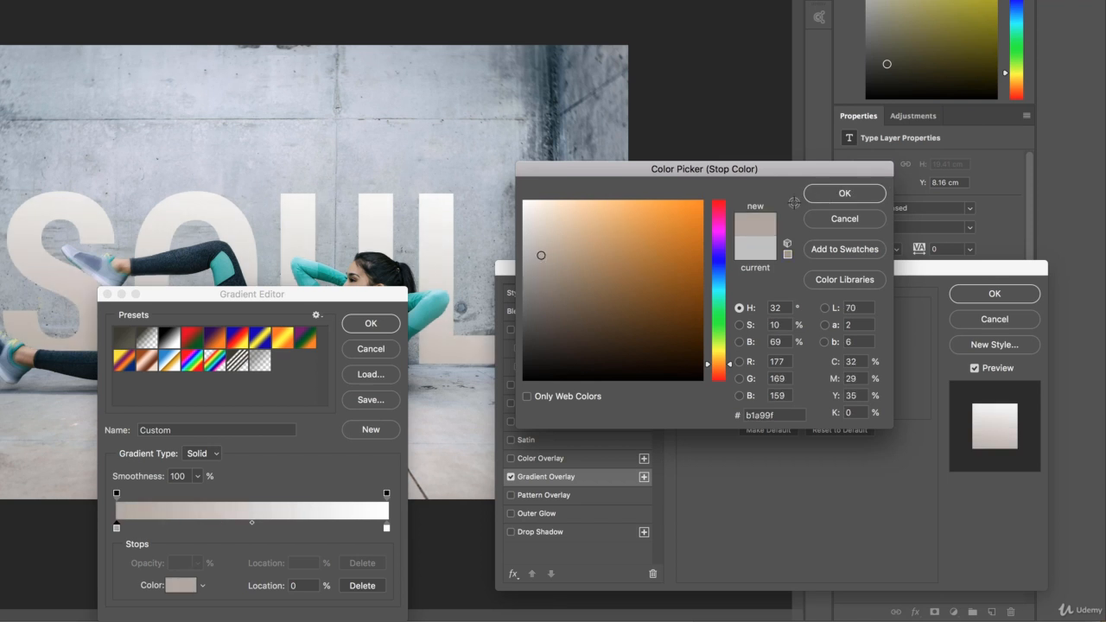
click(843, 194)
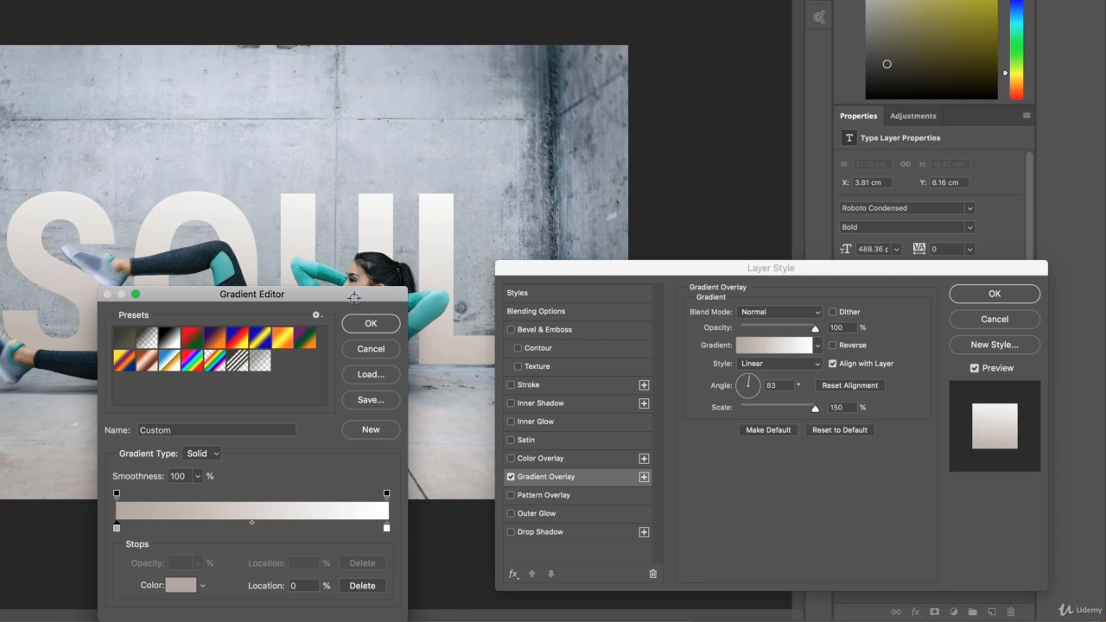
drag(354, 298, 367, 253)
click(387, 279)
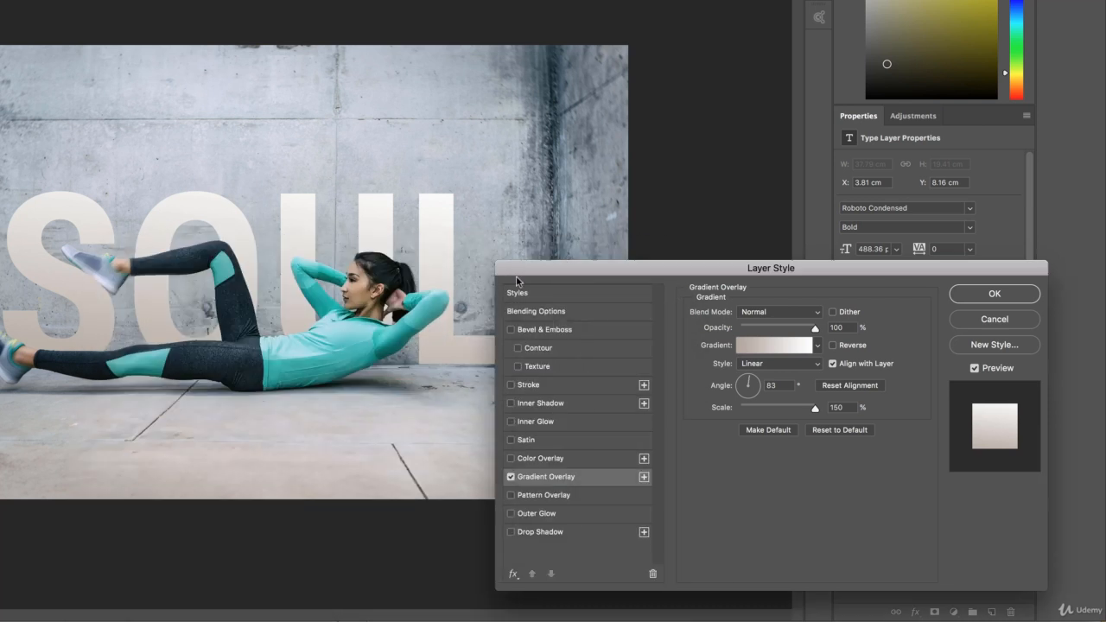
click(995, 295)
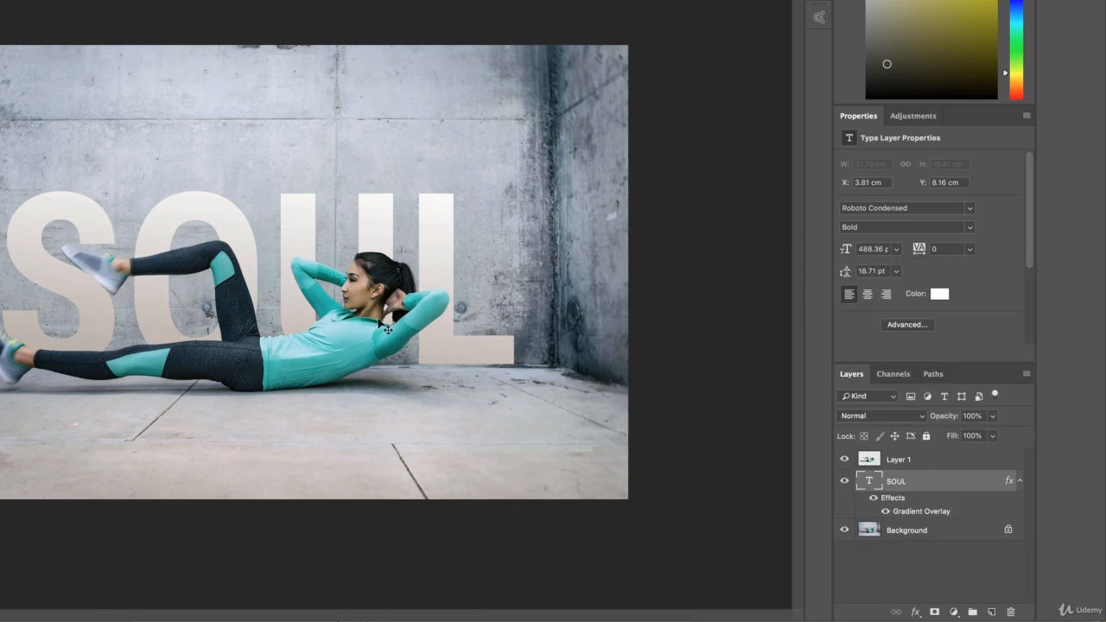
Try a Drop Shadow on the SOUL text with a distance of 5 px and a size of 5 px.
click(915, 611)
click(873, 585)
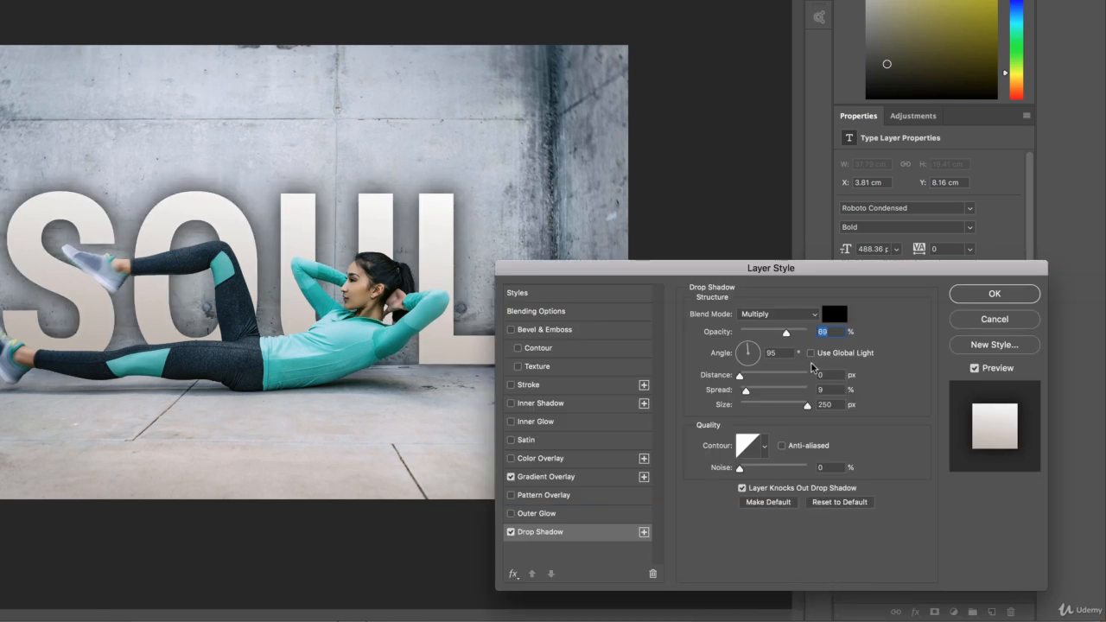
click(829, 374)
text(5)
key(Tab)
key(Tab)
text(5)
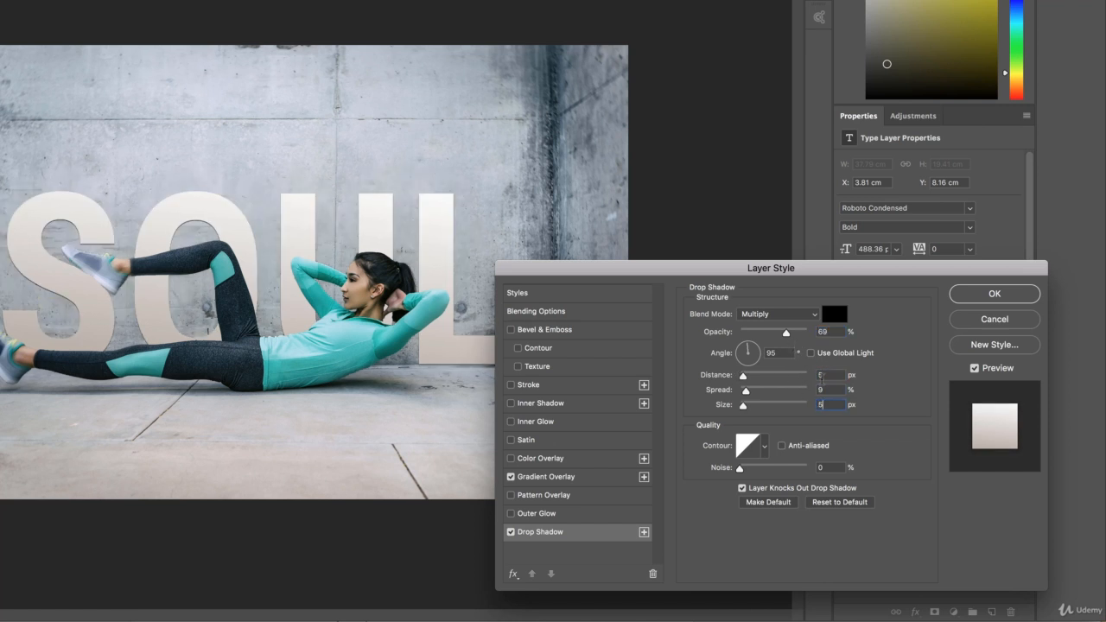
Try the shadow at a 132° angle, 11 px distance, 0% spread and 32 px size, and discard the Drop Shadow.
click(741, 350)
key(Tab)
key(Tab)
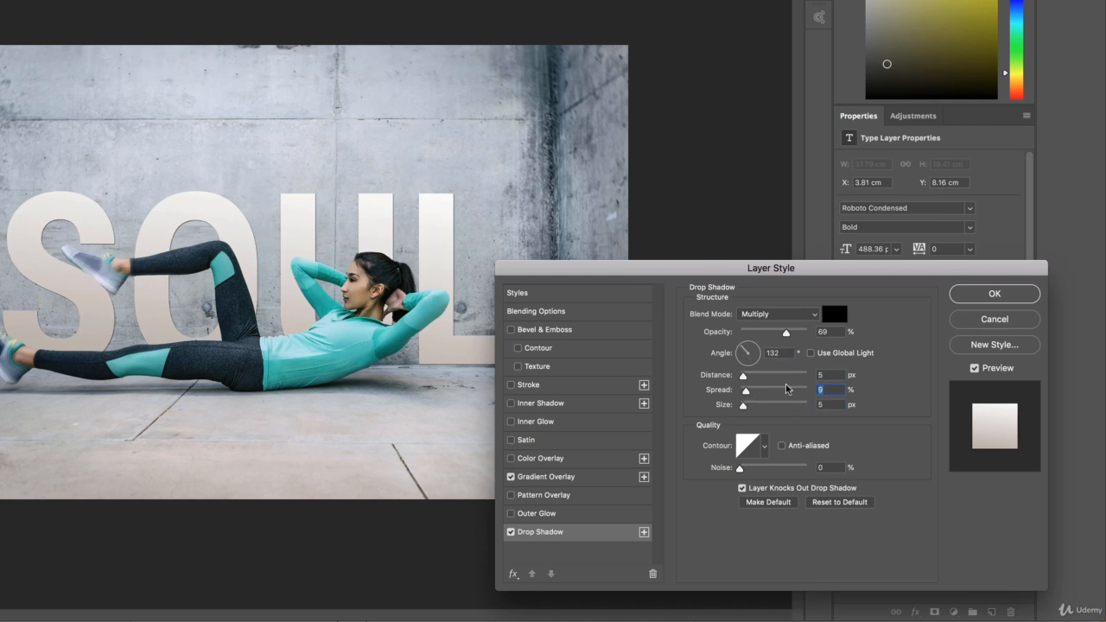
text(0)
drag(743, 377, 748, 408)
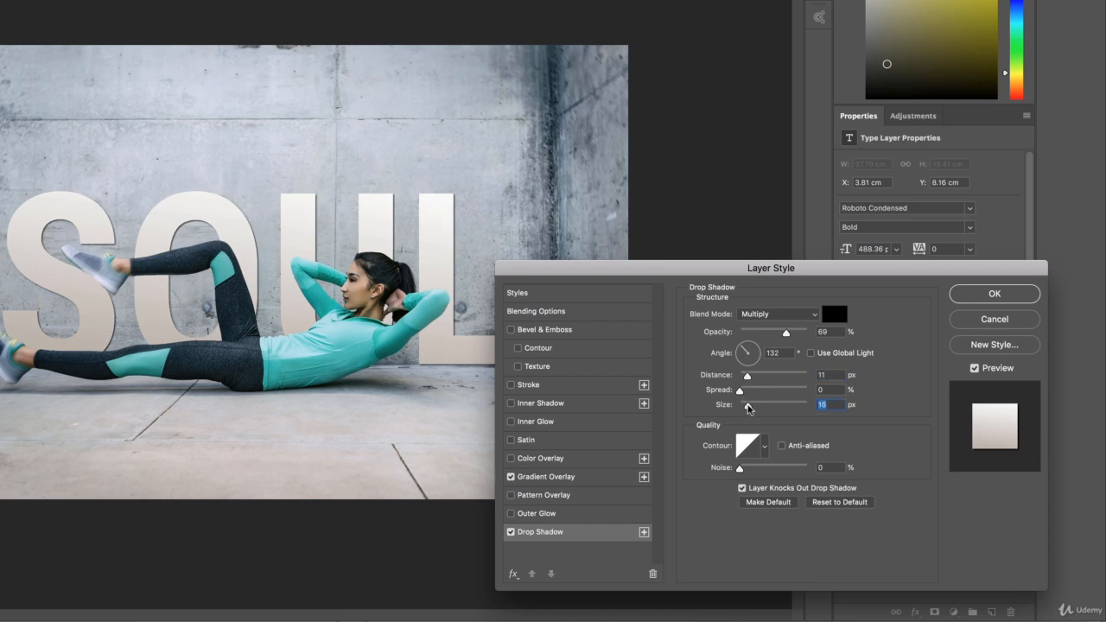
drag(947, 273, 741, 153)
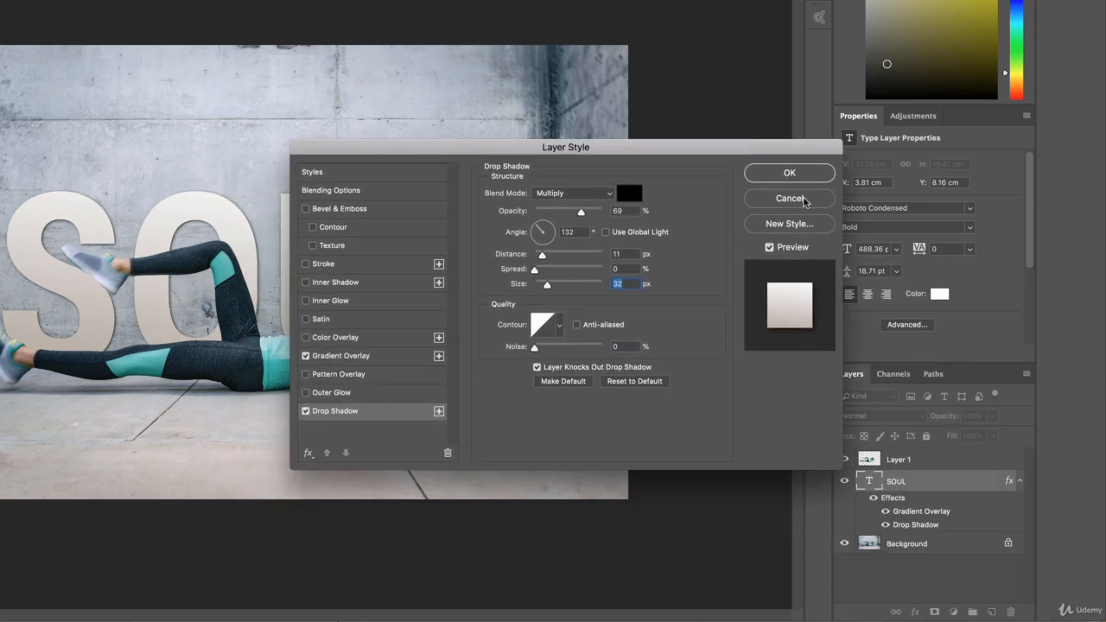
click(804, 201)
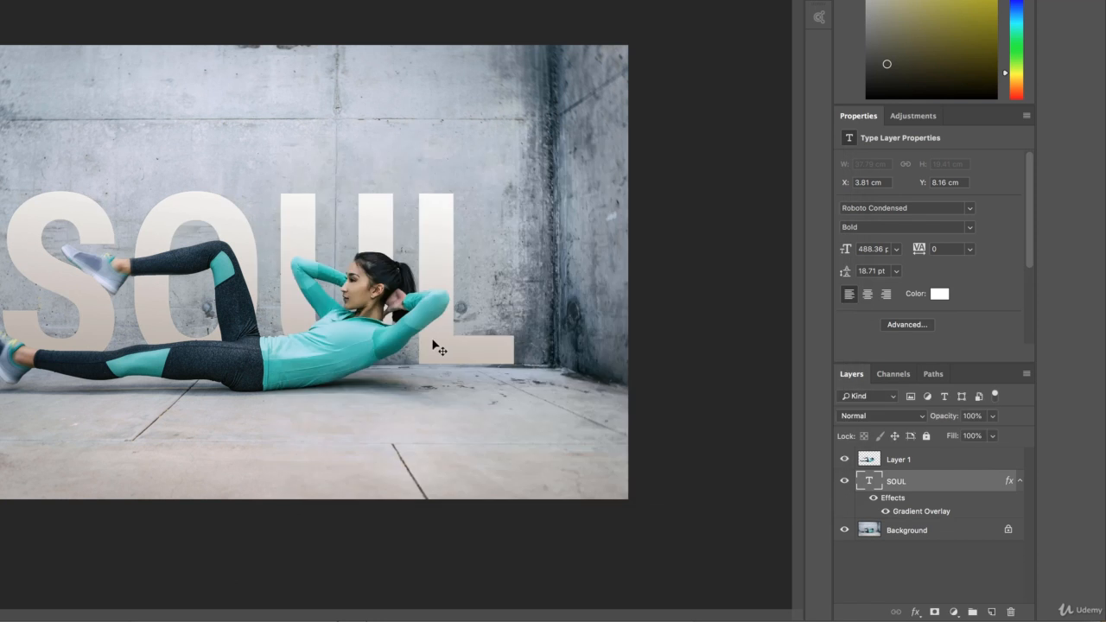